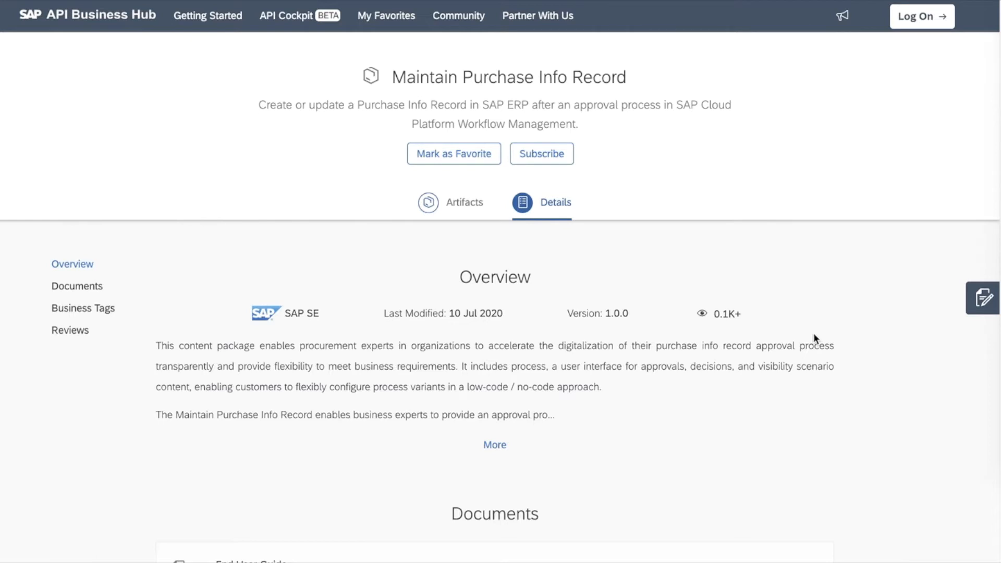
Find the Maintain Purchase Info Record package among the live process packages in the Process Flexibility Cockpit and open its configuration.
{"action": "left_click", "coordinate": [458, 204]}
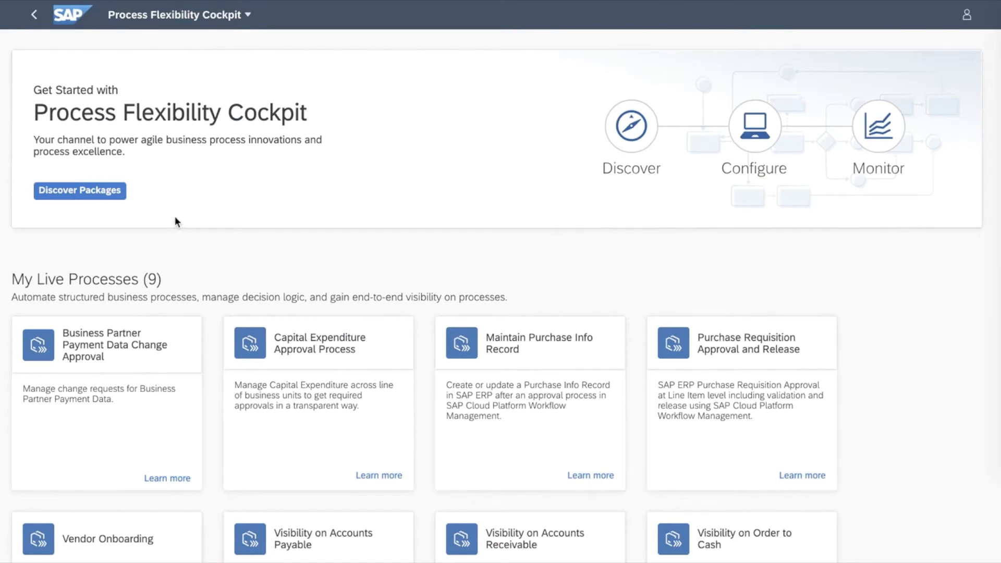
{"action": "left_click", "coordinate": [120, 196]}
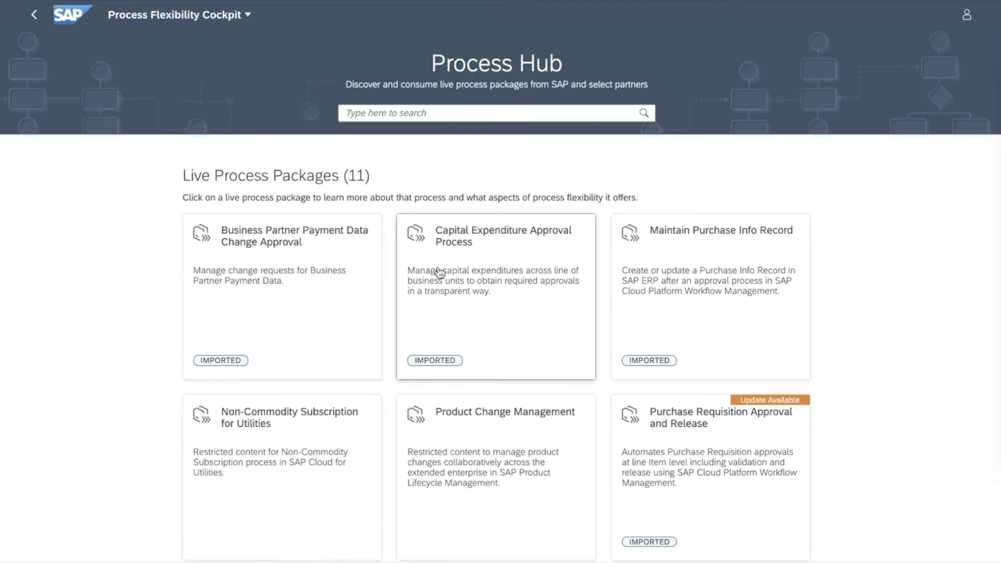
{"action": "left_click", "coordinate": [713, 312]}
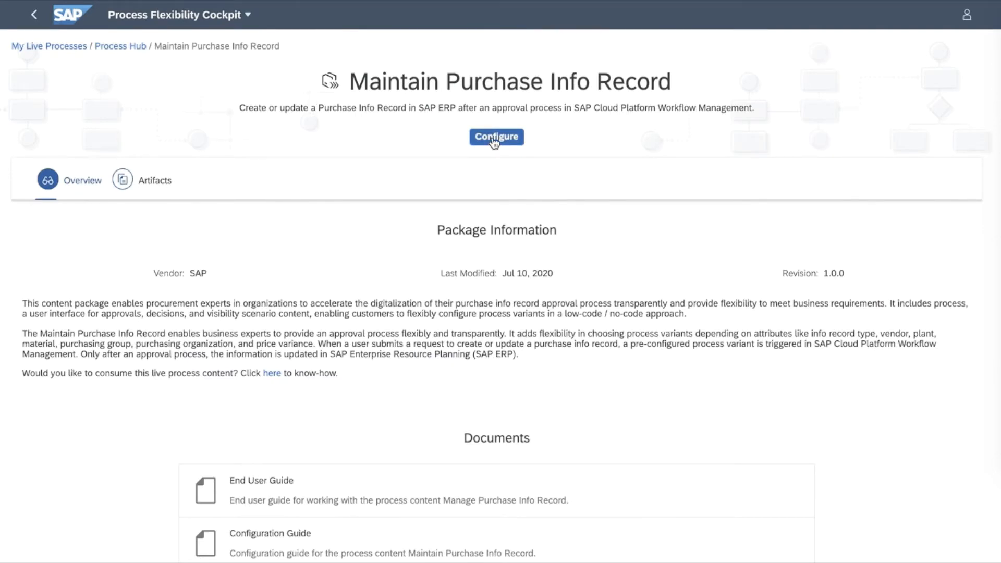
{"action": "left_click", "coordinate": [494, 137]}
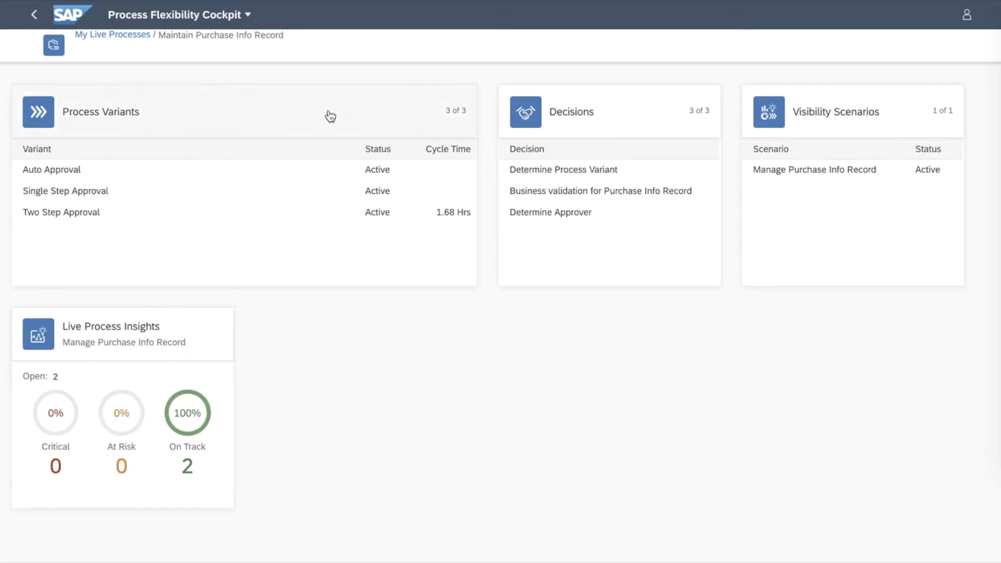
Create a new process variant named High Price Variance for the Maintain Purchase Info Record process.
{"action": "left_click", "coordinate": [331, 115]}
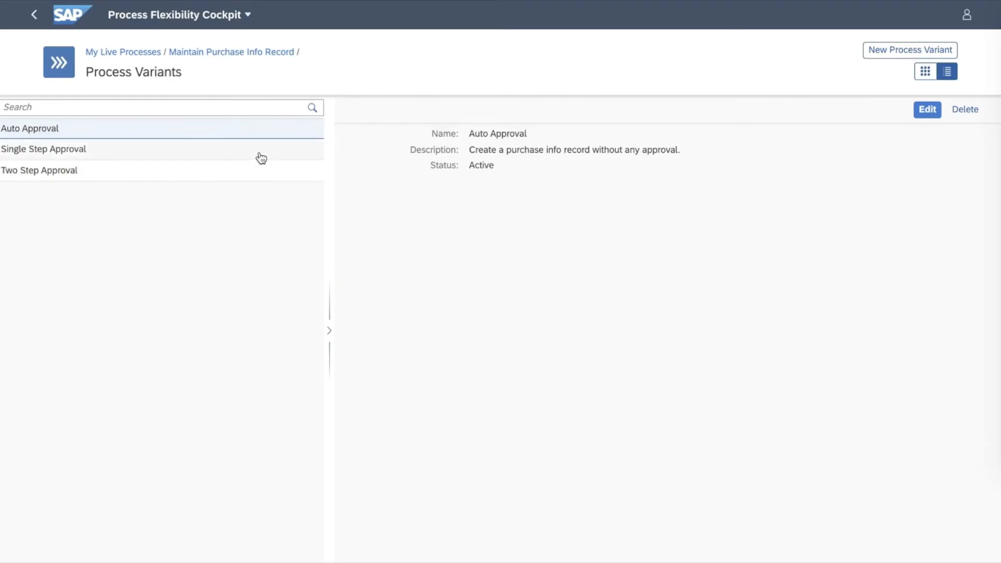
{"action": "left_click", "coordinate": [887, 52]}
{"action": "type", "text": "High Price Variance"}
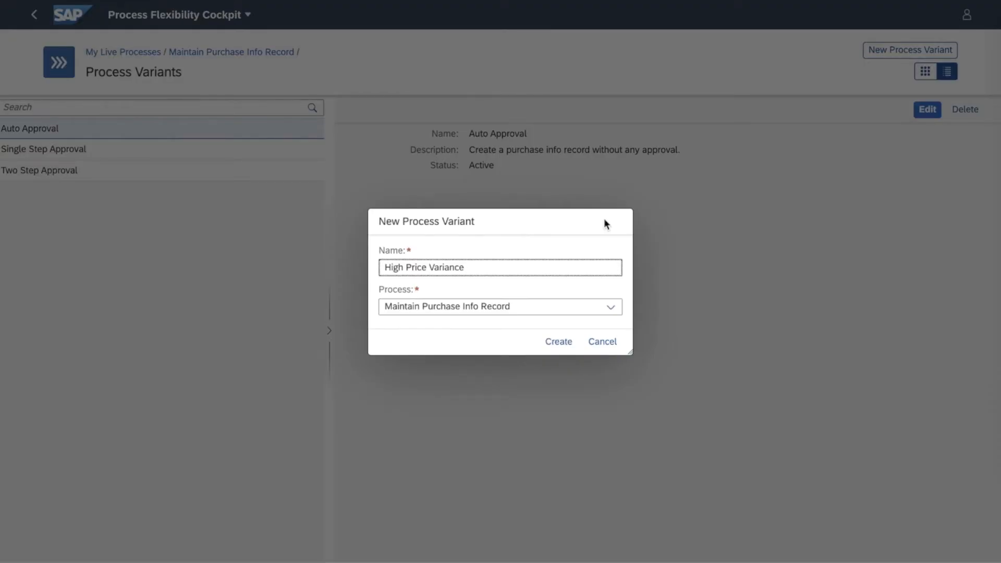
{"action": "left_click", "coordinate": [554, 344]}
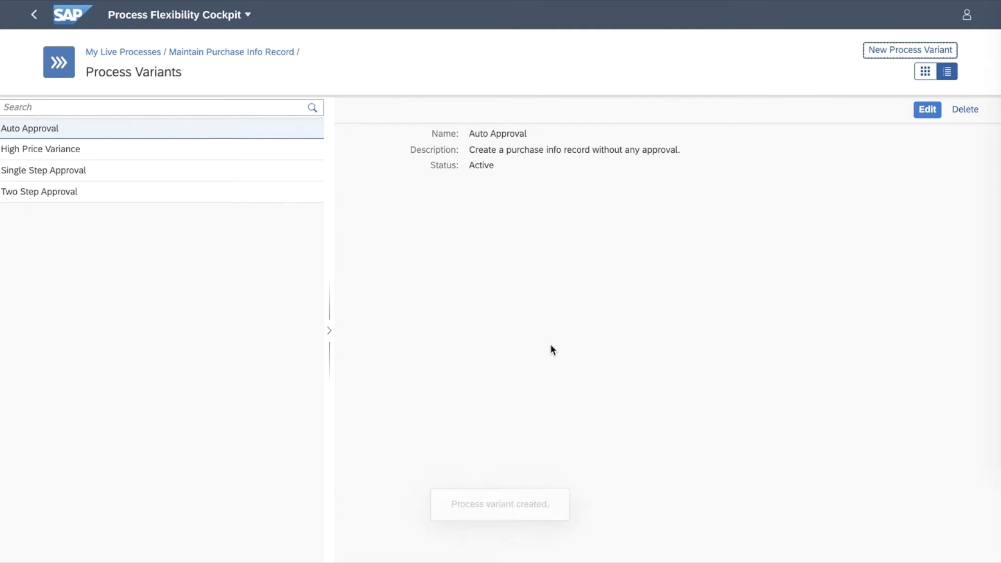
Edit the High Price Variance variant by adding an approval step named Approval by Purchasing Head between Approval by Purchasing Manager and Post to SAP ERP.
{"action": "left_click", "coordinate": [209, 159]}
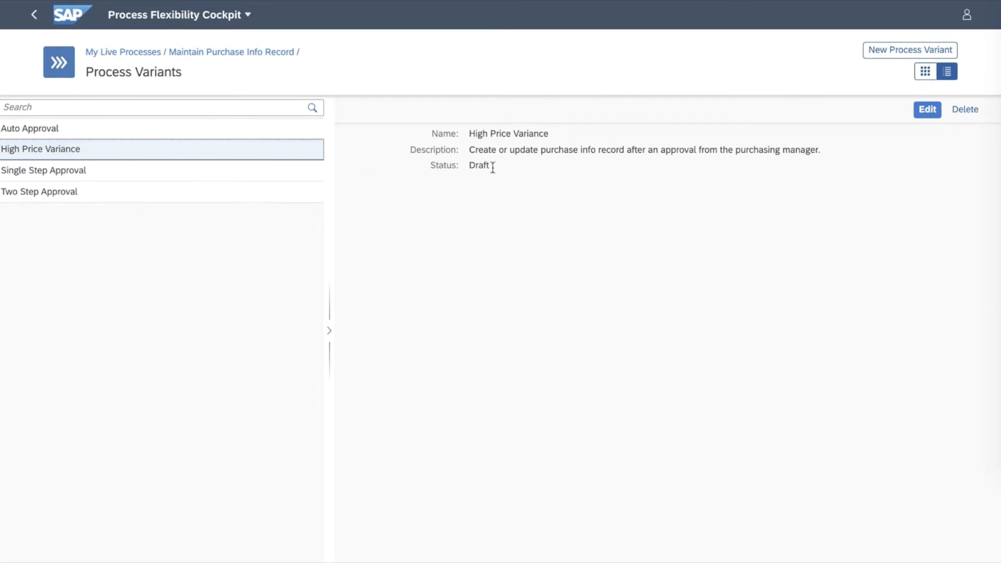
{"action": "left_click", "coordinate": [928, 110]}
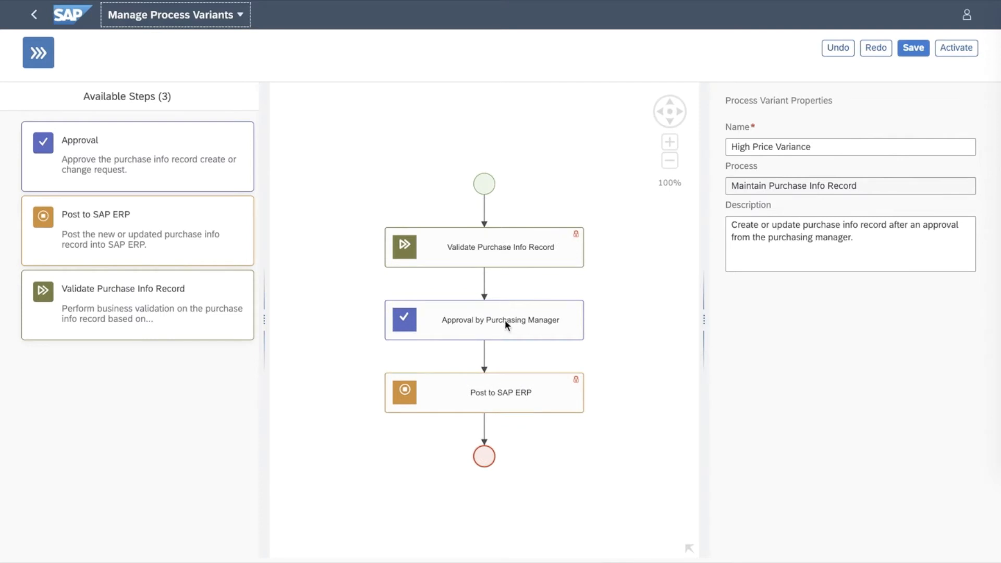
{"action": "left_click", "coordinate": [473, 321]}
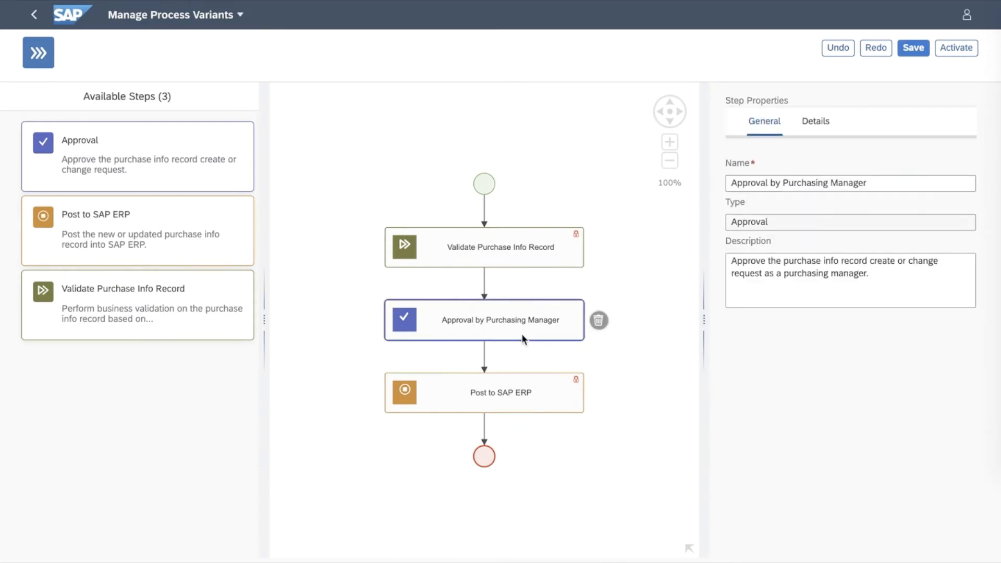
{"action": "left_click", "coordinate": [335, 215]}
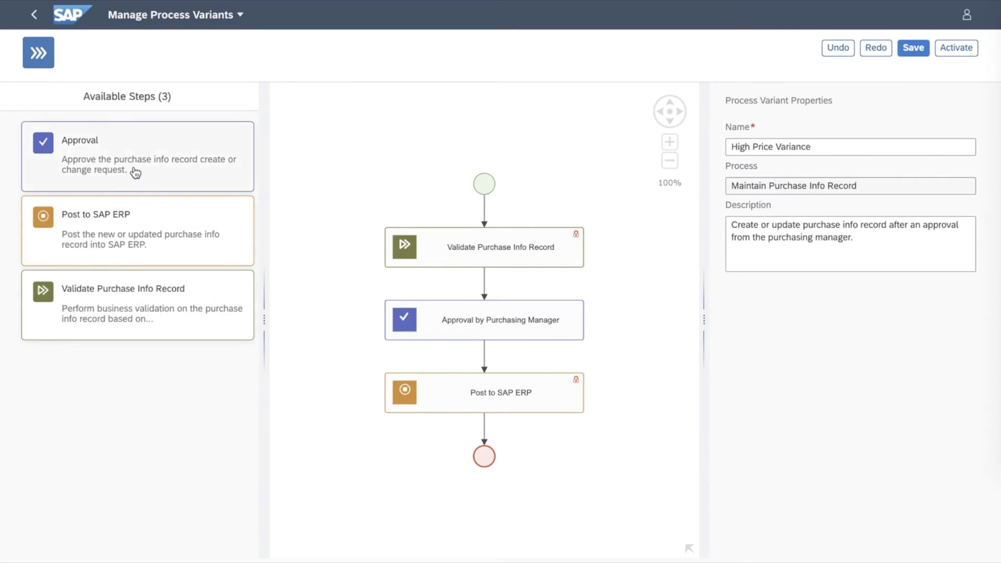
{"action": "left_click_drag", "start_coordinate": [135, 171], "coordinate": [489, 358]}
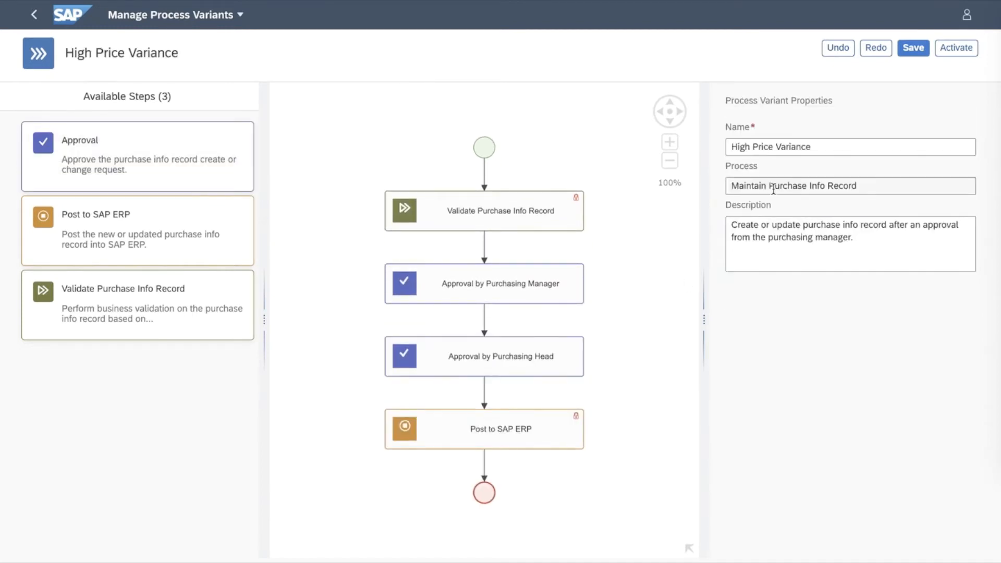
Save the High Price Variance process variant and activate it.
{"action": "left_click", "coordinate": [914, 48]}
{"action": "left_click", "coordinate": [948, 52]}
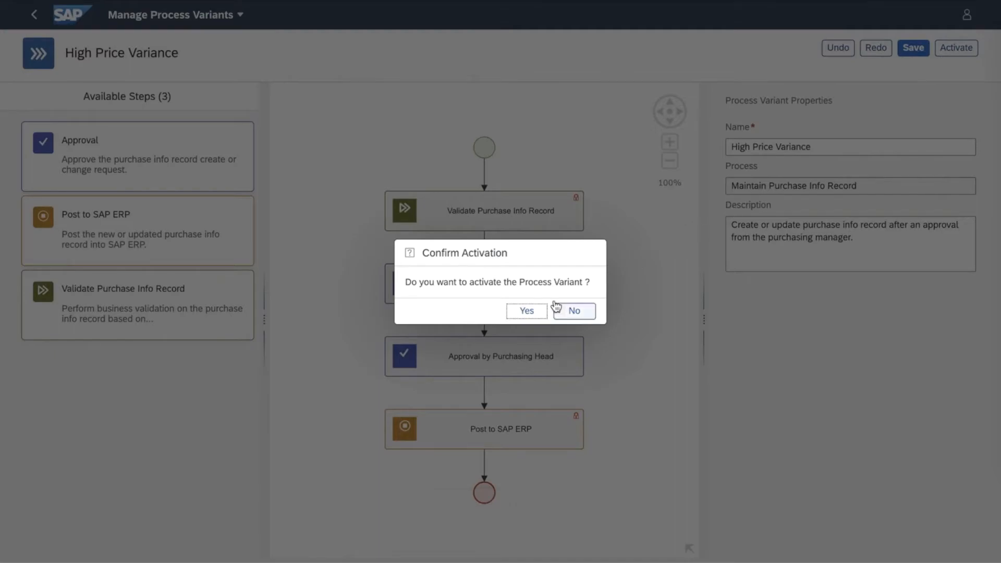
{"action": "left_click", "coordinate": [533, 310]}
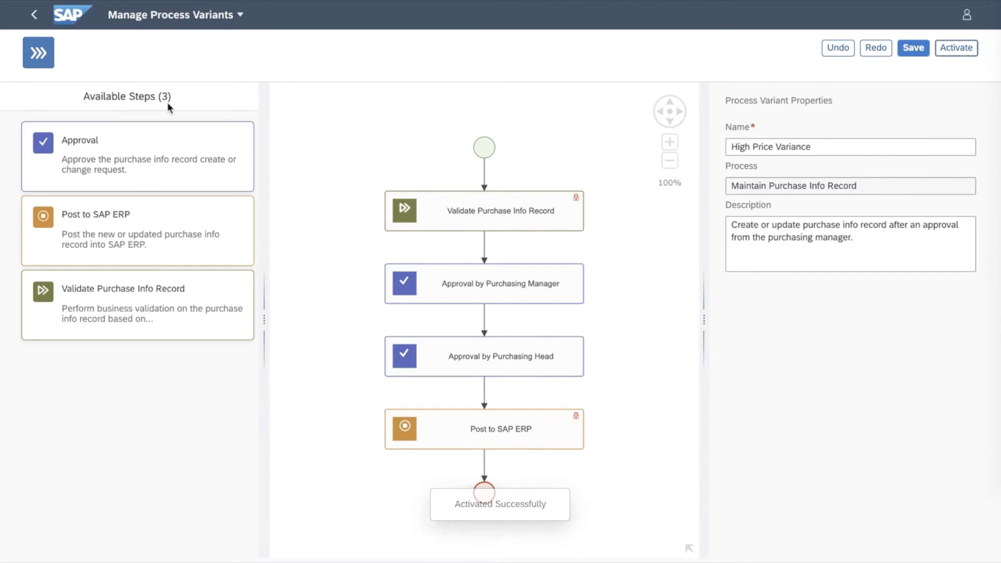
Examine the decision table of the Determine Process Variant rule in the Process Variant Determination Policy.
{"action": "left_click", "coordinate": [37, 14]}
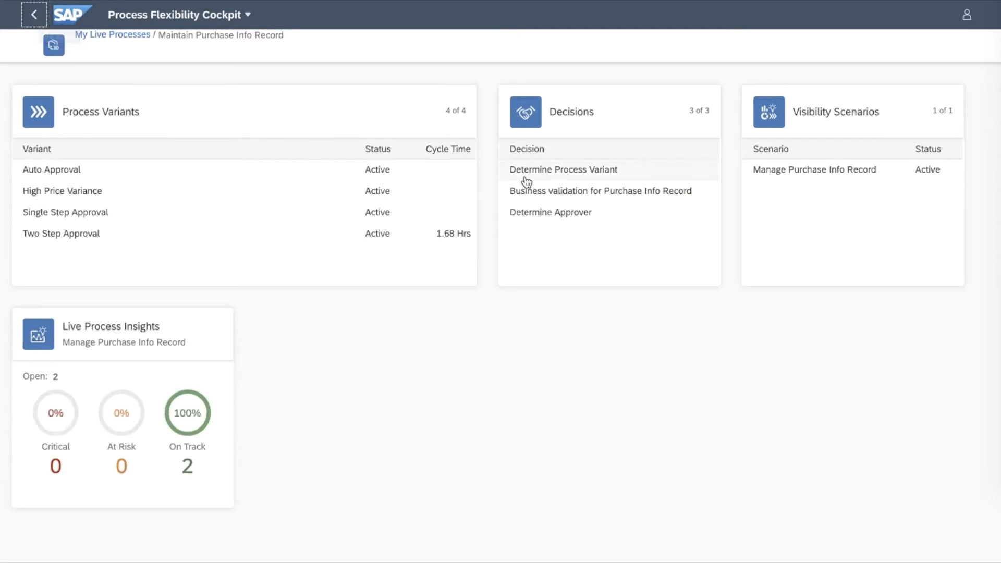
{"action": "left_click", "coordinate": [526, 177]}
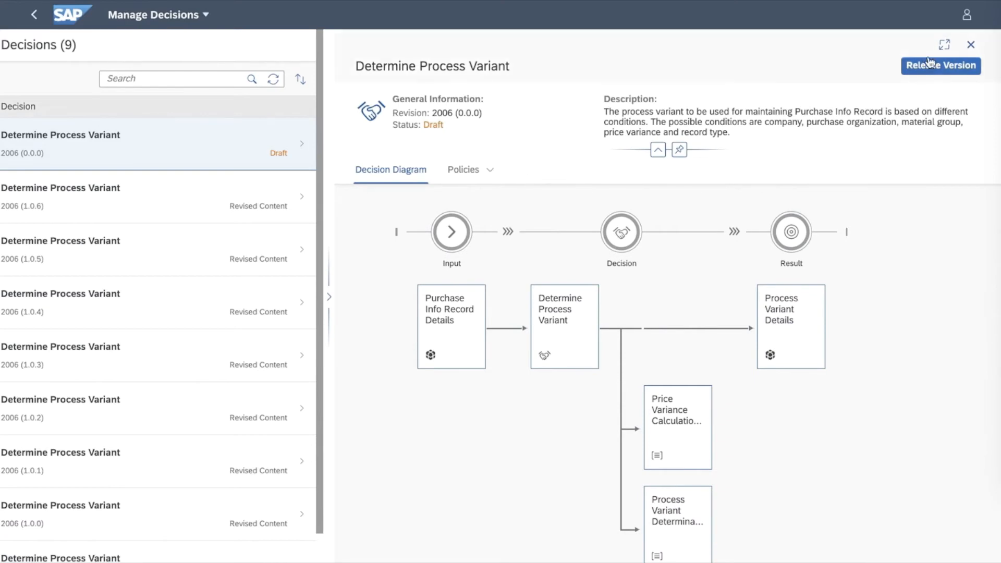
{"action": "left_click", "coordinate": [945, 45]}
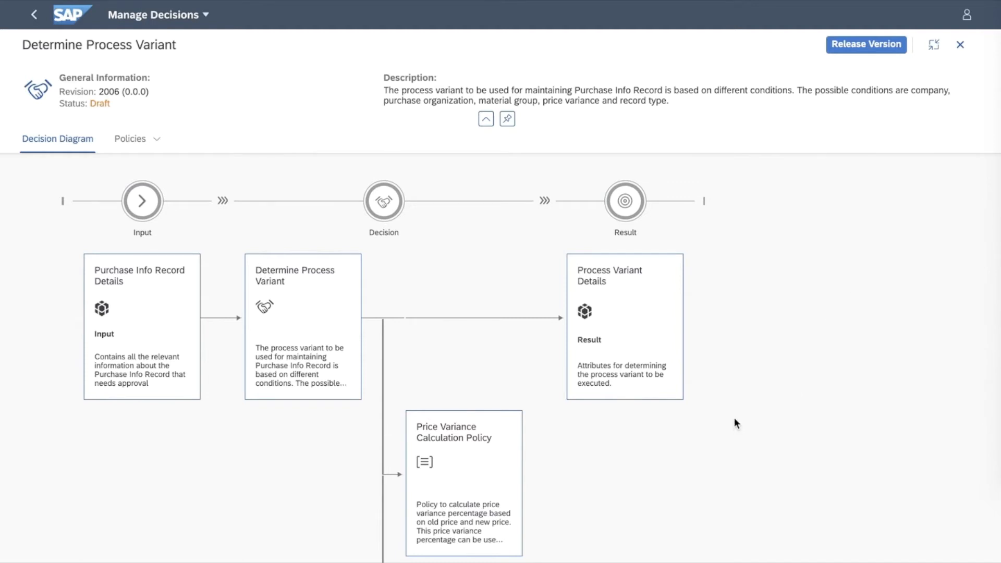
{"action": "scroll", "coordinate": [735, 423], "scroll_direction": "down", "scroll_amount": 5}
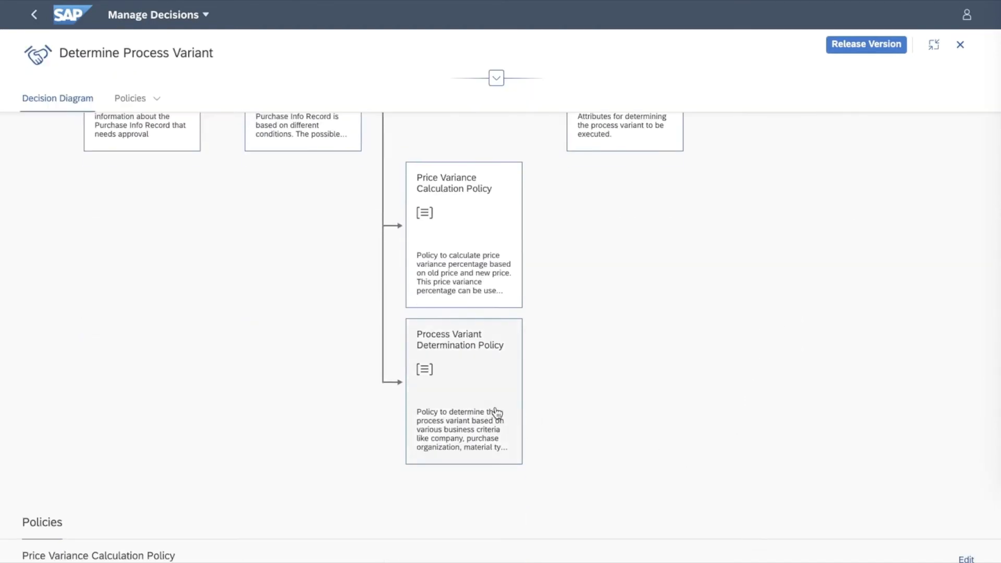
{"action": "left_click", "coordinate": [494, 412]}
{"action": "left_click", "coordinate": [468, 272]}
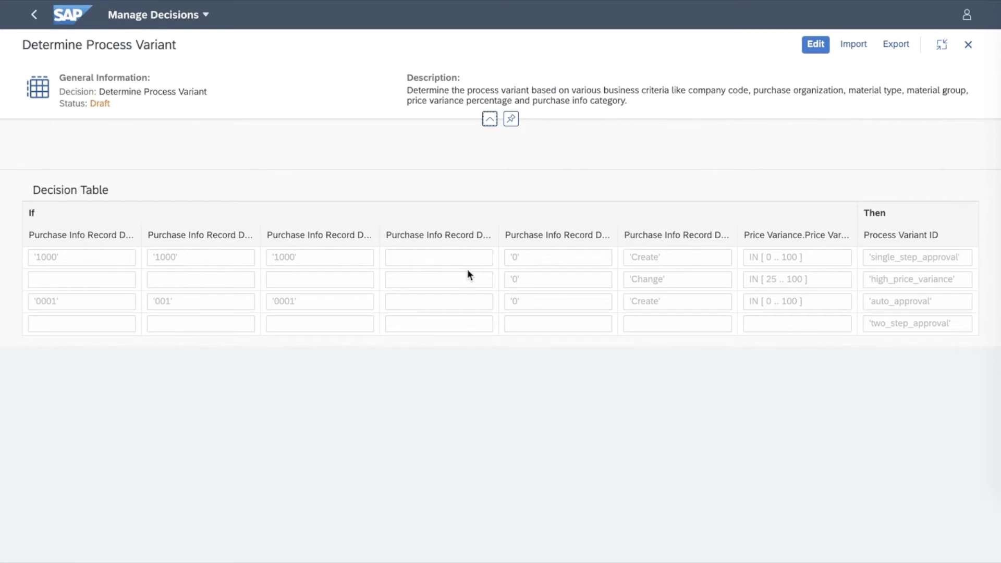
Return to the process overview and examine the Determine Approver decision table in the Approver Determination Policy.
{"action": "left_click", "coordinate": [34, 26]}
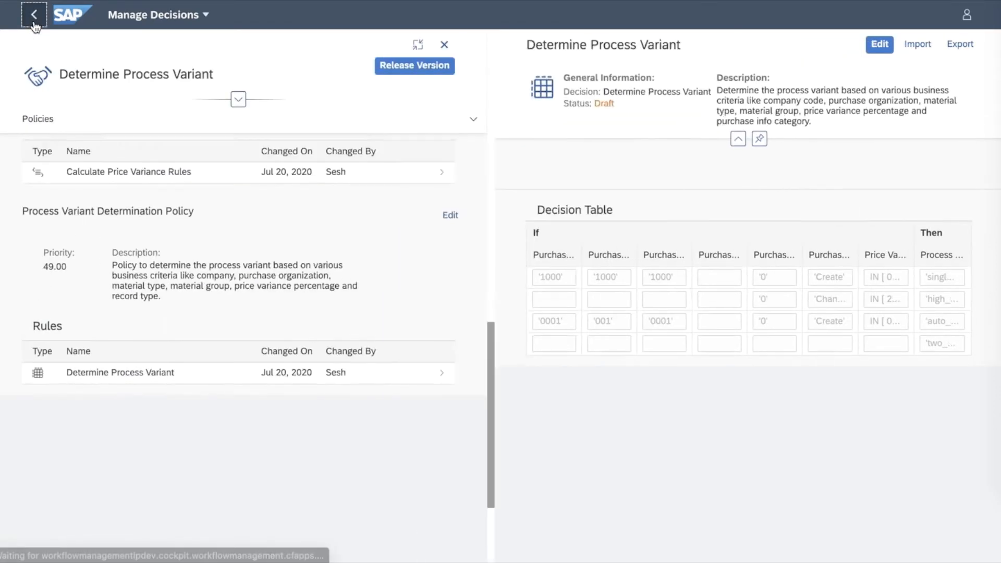
{"action": "left_click", "coordinate": [35, 26]}
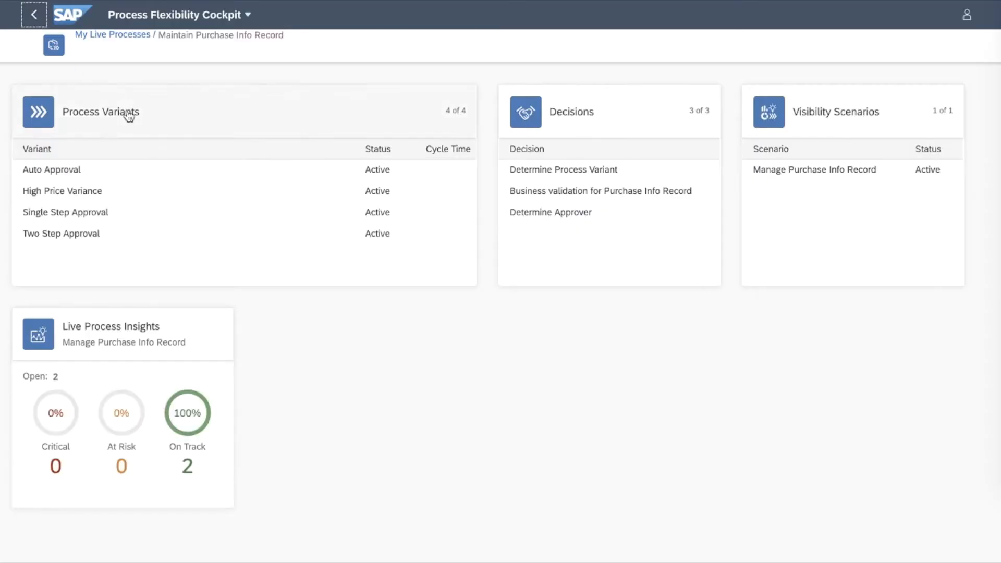
{"action": "left_click", "coordinate": [540, 216]}
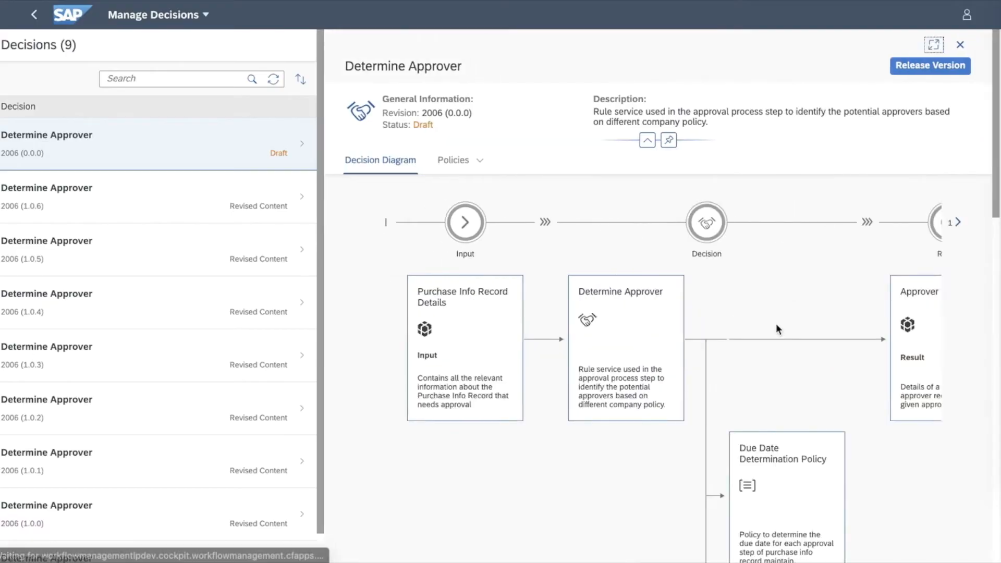
{"action": "scroll", "coordinate": [700, 463], "scroll_direction": "down", "scroll_amount": 7}
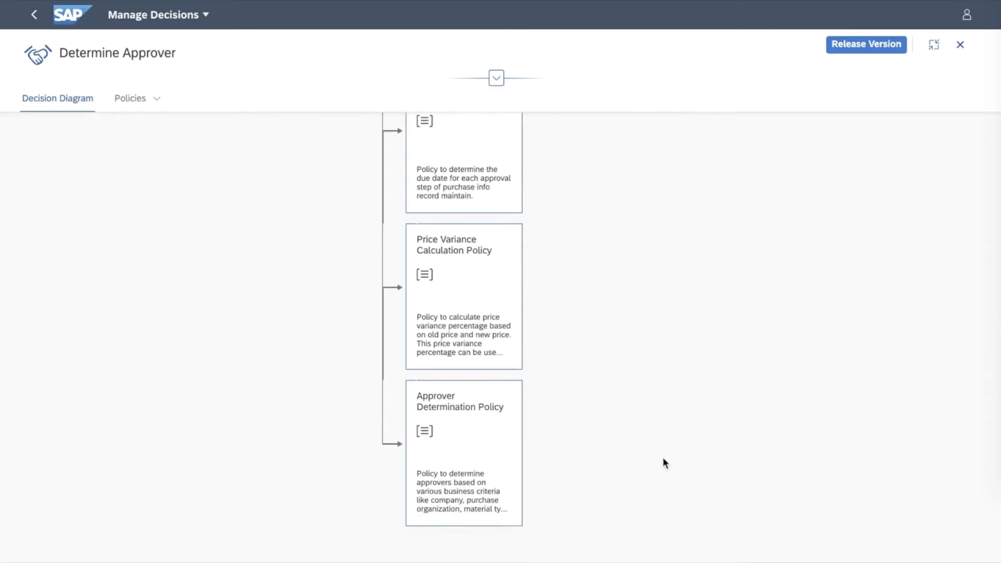
{"action": "left_click", "coordinate": [474, 419]}
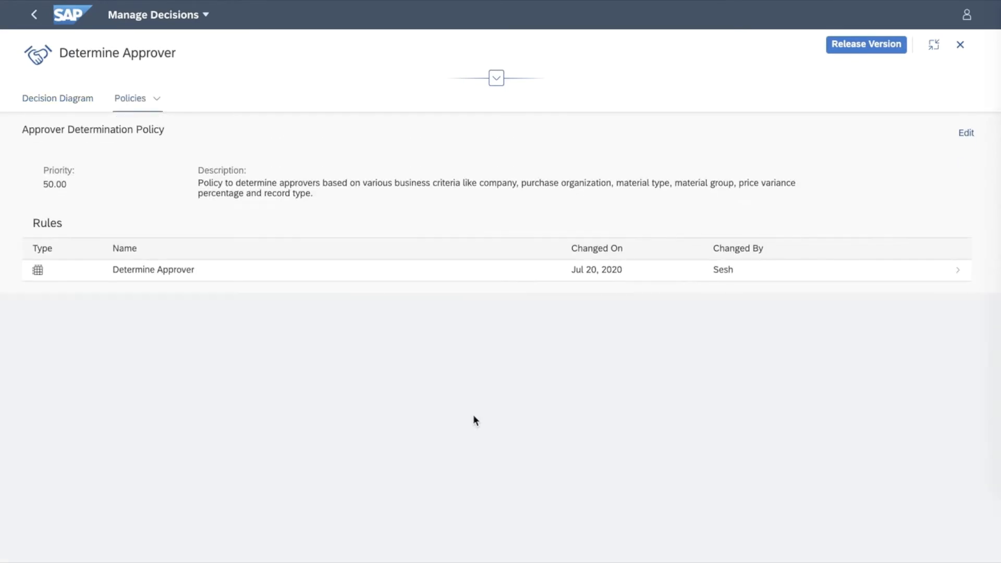
{"action": "left_click", "coordinate": [456, 273]}
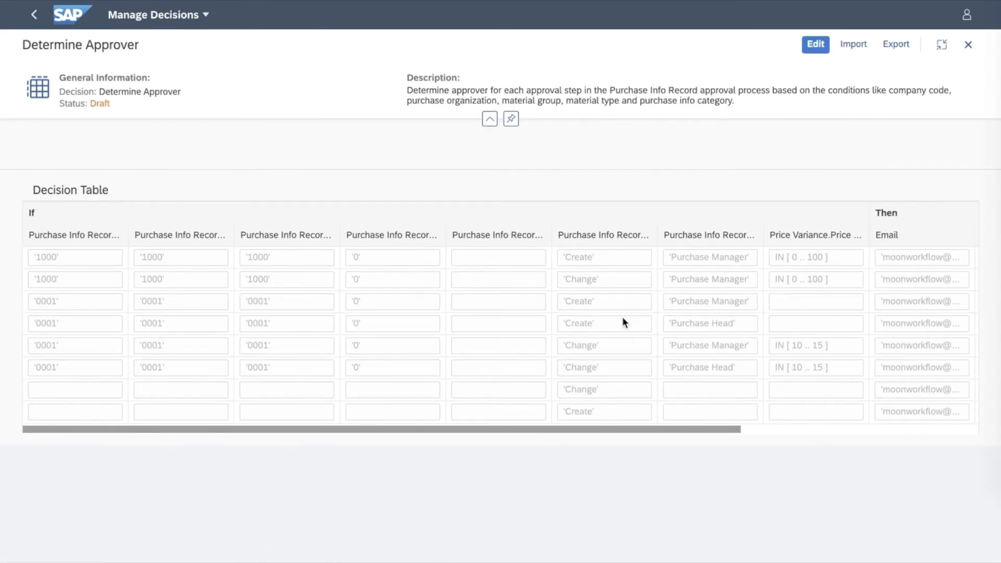
Return to the process overview and examine the Purchase Info Record Validation text rule in the Business Validation Policy.
{"action": "left_click", "coordinate": [34, 14]}
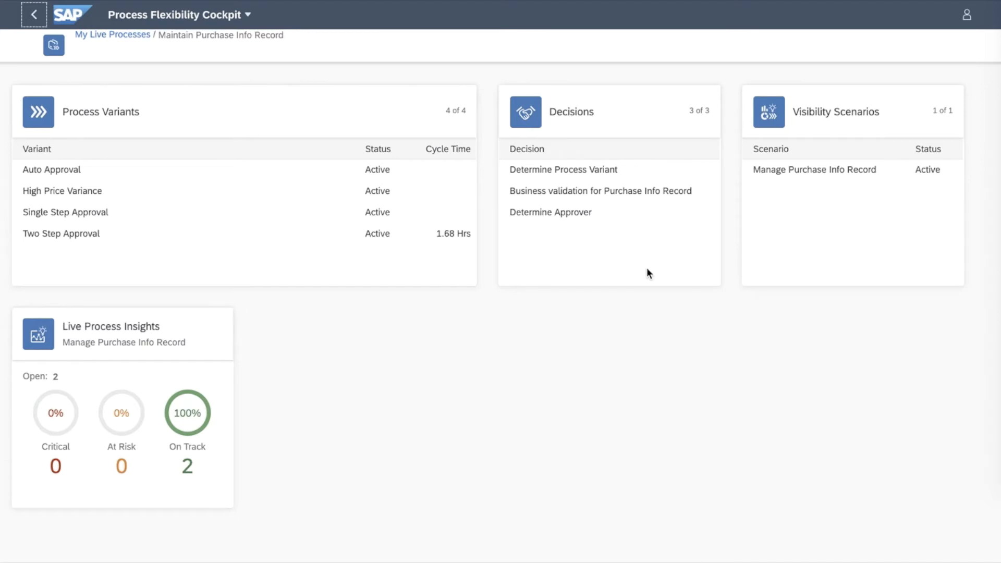
{"action": "left_click", "coordinate": [612, 193]}
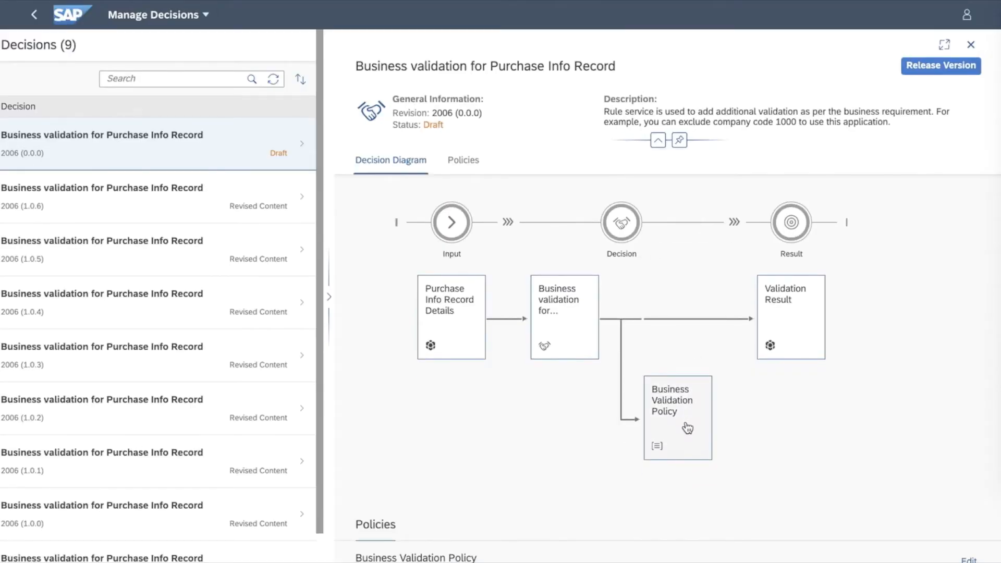
{"action": "left_click", "coordinate": [656, 445]}
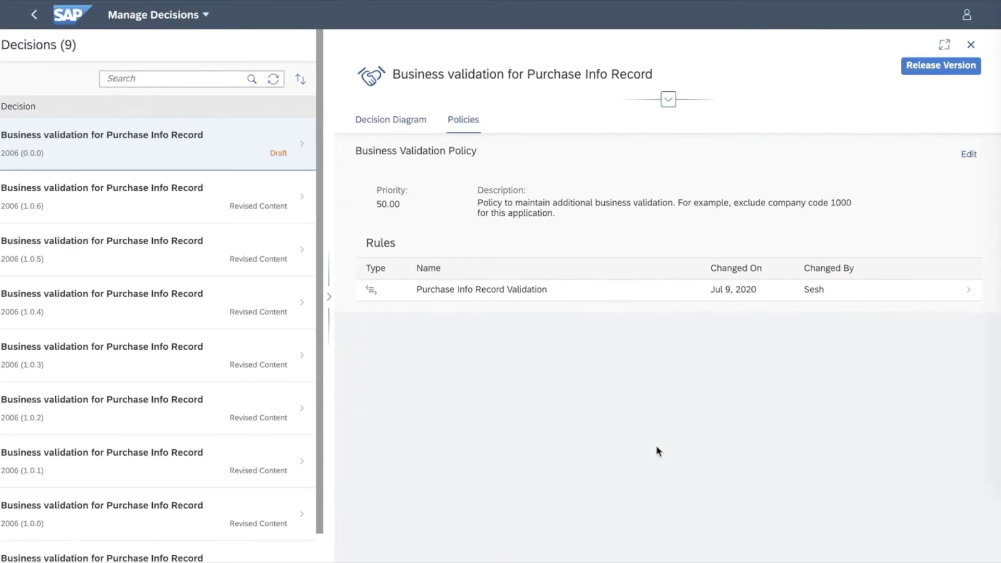
{"action": "left_click", "coordinate": [571, 293]}
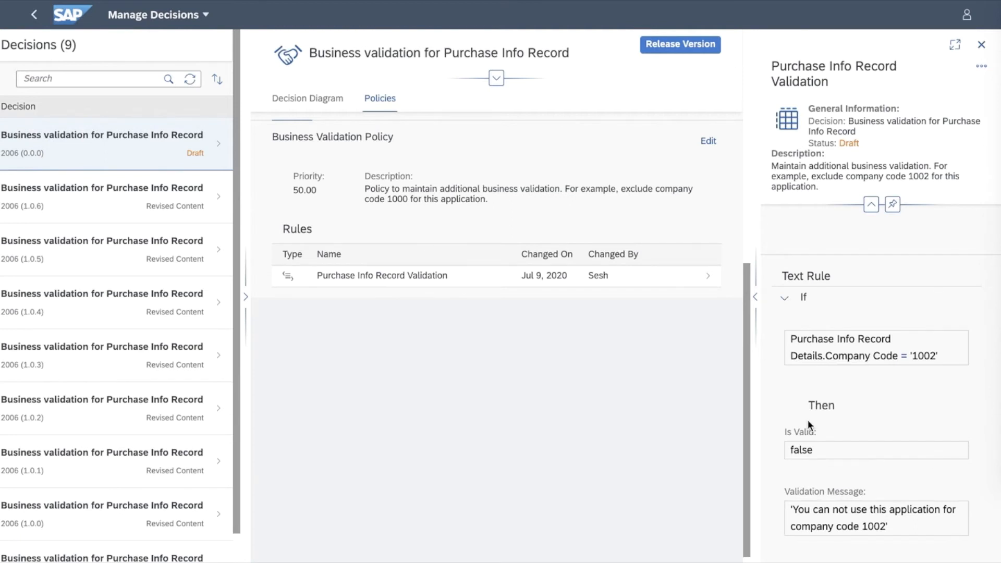
Open the live process insights for Manage Purchase Info Record and move the Purchase Info Record by Material card beneath Completed Instances.
{"action": "left_click", "coordinate": [34, 15]}
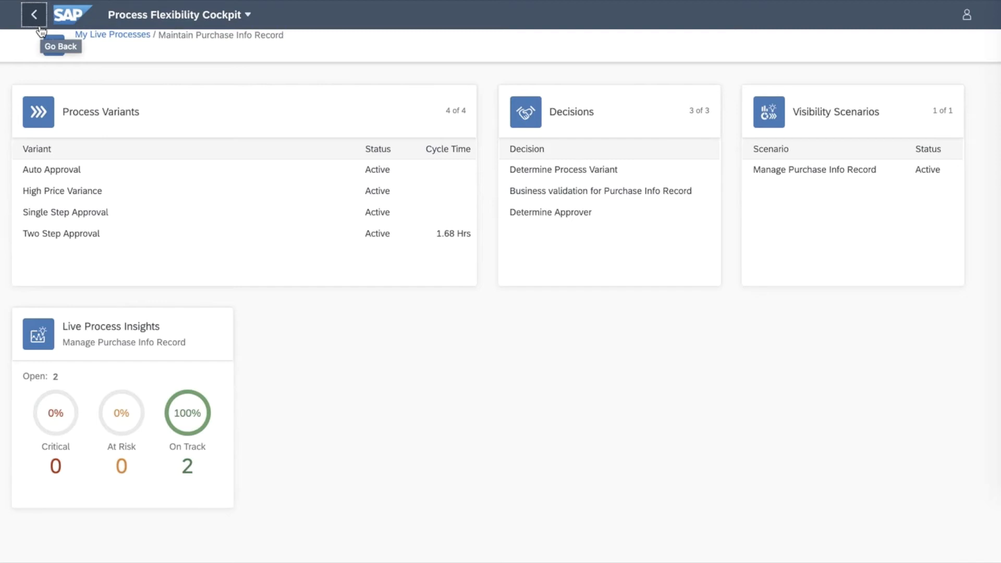
{"action": "left_click", "coordinate": [140, 349]}
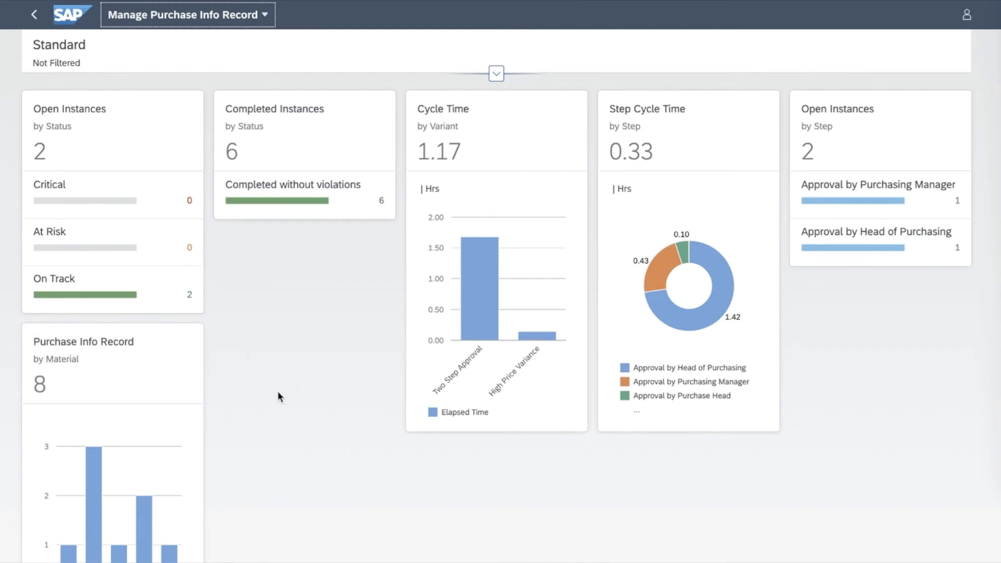
{"action": "left_click_drag", "start_coordinate": [174, 361], "coordinate": [377, 280]}
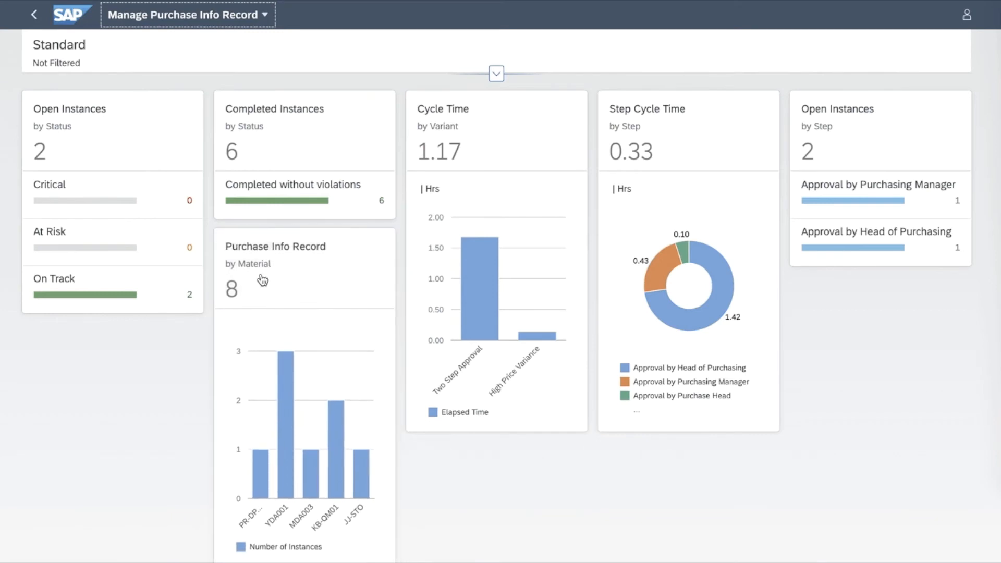
List the info records behind the Purchase Info Record card and view the process path of the KB-QM01 record for plant 1000.
{"action": "left_click", "coordinate": [311, 284]}
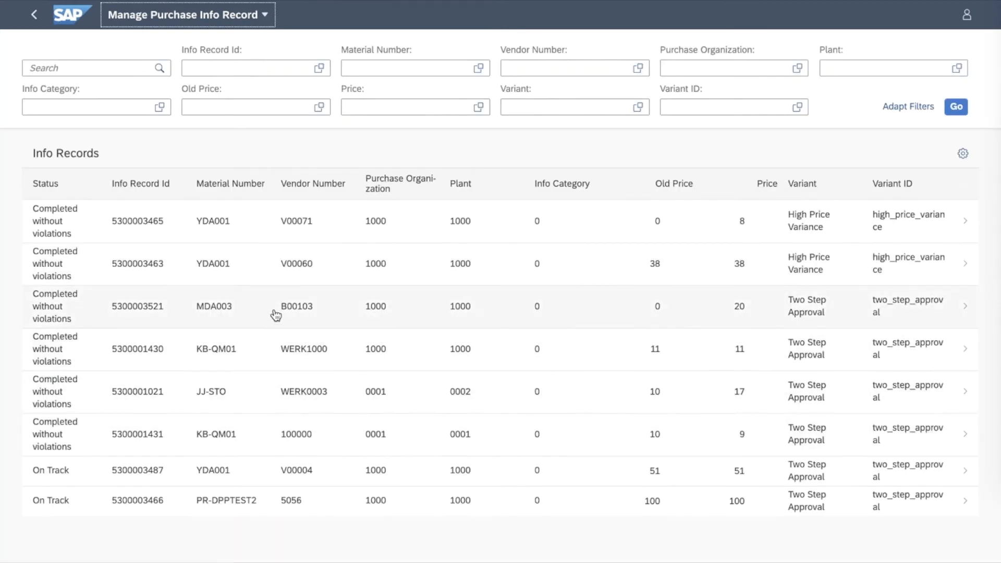
{"action": "left_click", "coordinate": [193, 356]}
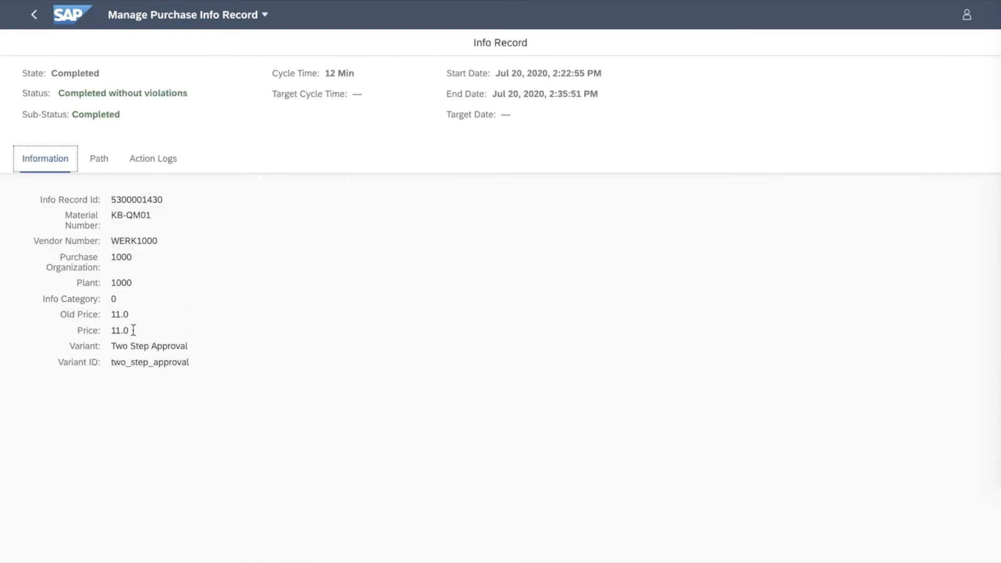
{"action": "left_click", "coordinate": [101, 162]}
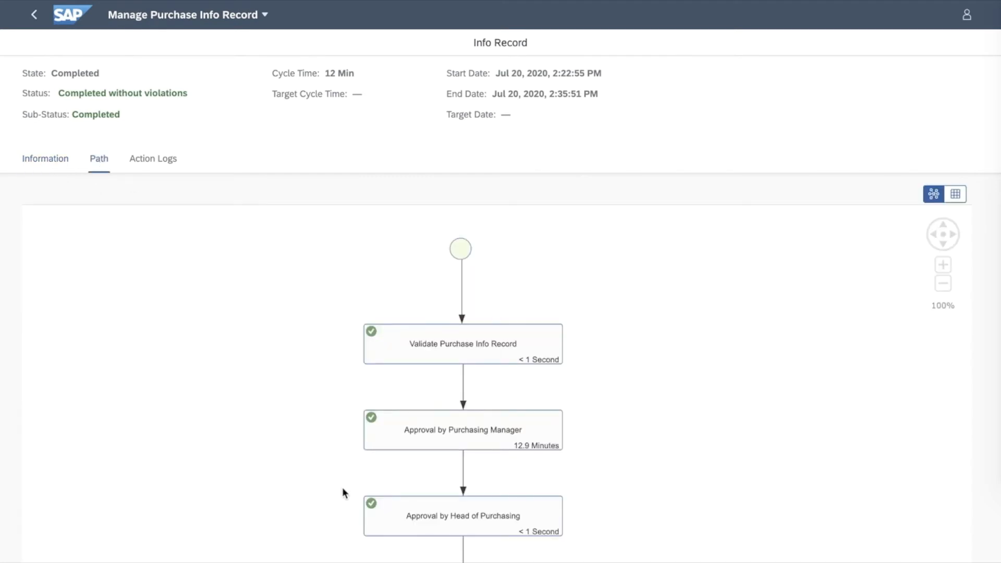
Examine the approval and posting steps along the process path of the completed info record.
{"action": "left_click_drag", "start_coordinate": [343, 490], "coordinate": [346, 413]}
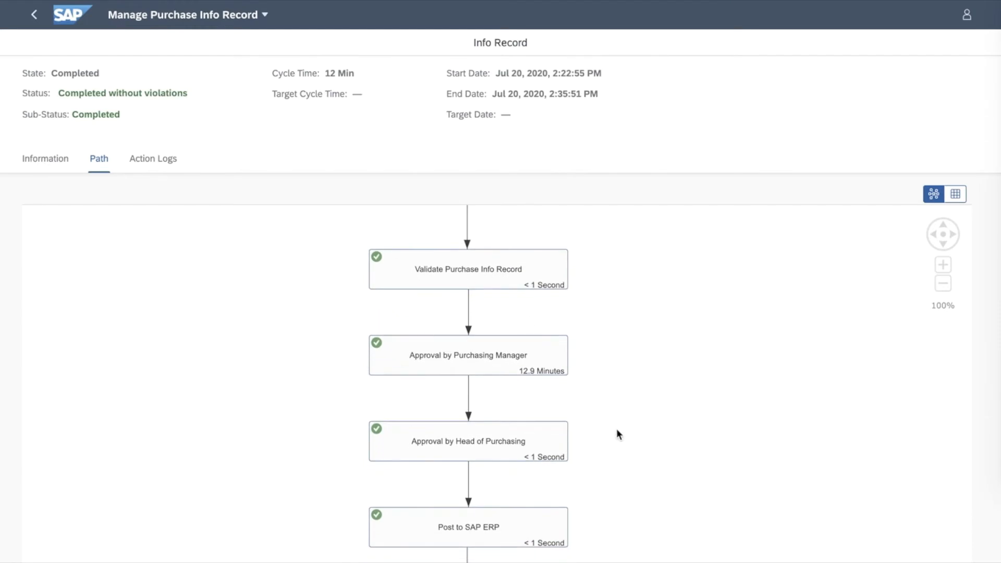
{"action": "left_click_drag", "start_coordinate": [660, 506], "coordinate": [664, 453]}
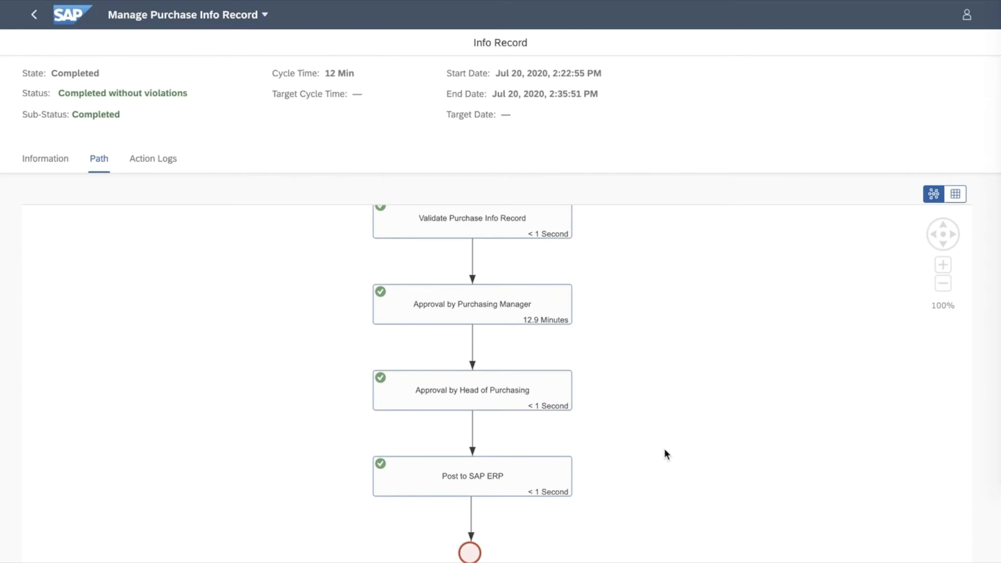
{"action": "left_click_drag", "start_coordinate": [672, 353], "coordinate": [679, 432]}
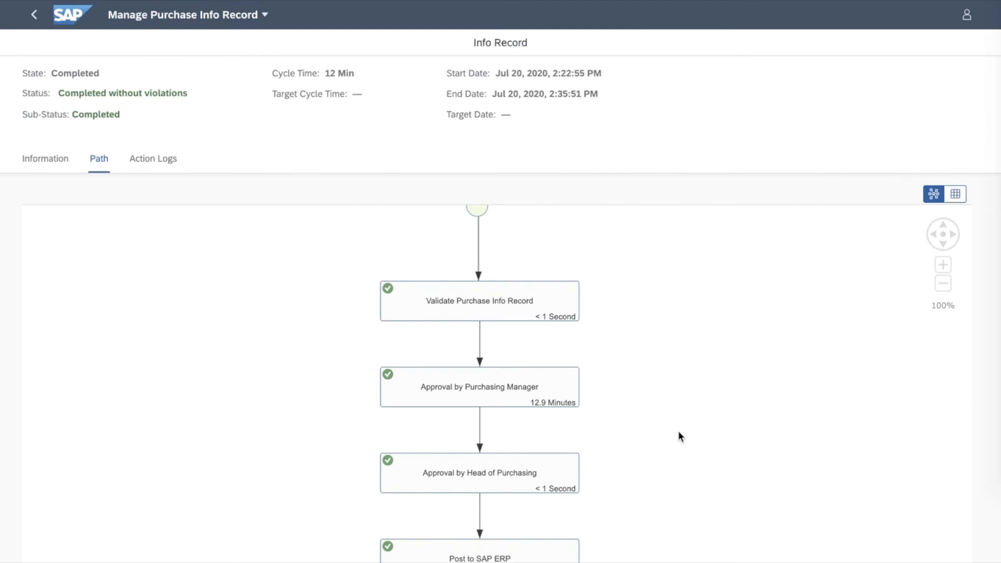
In the Manage Purchase Info Record visibility scenario, represent the Open Instances by Status indicator as a Donut Chart and activate the scenario.
{"action": "left_click", "coordinate": [43, 21]}
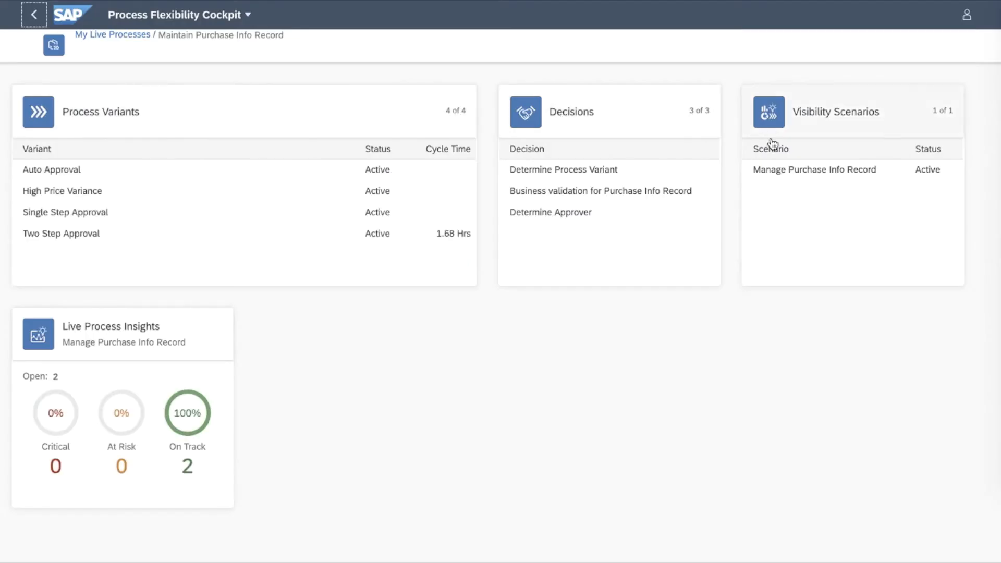
{"action": "left_click", "coordinate": [789, 177]}
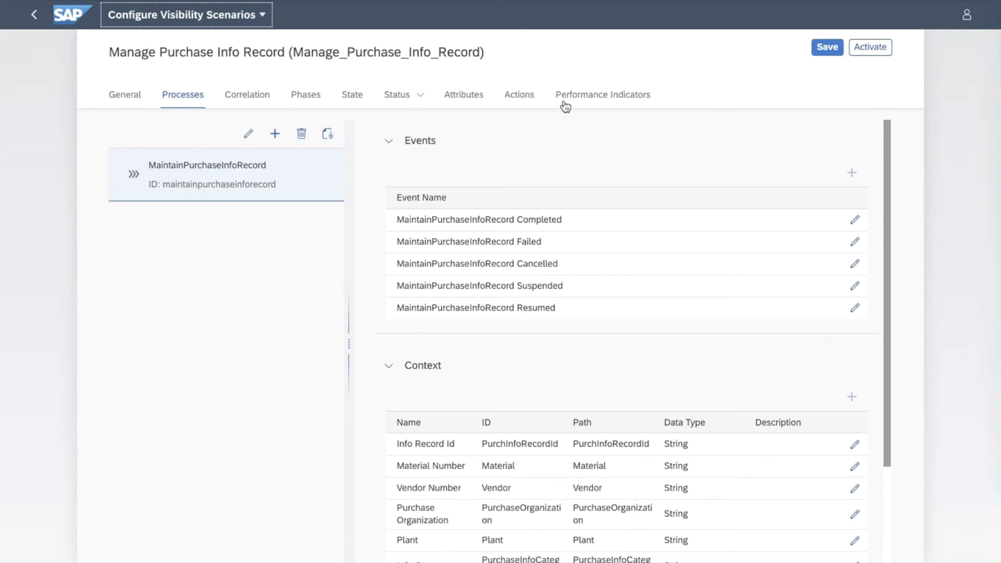
{"action": "left_click", "coordinate": [587, 98]}
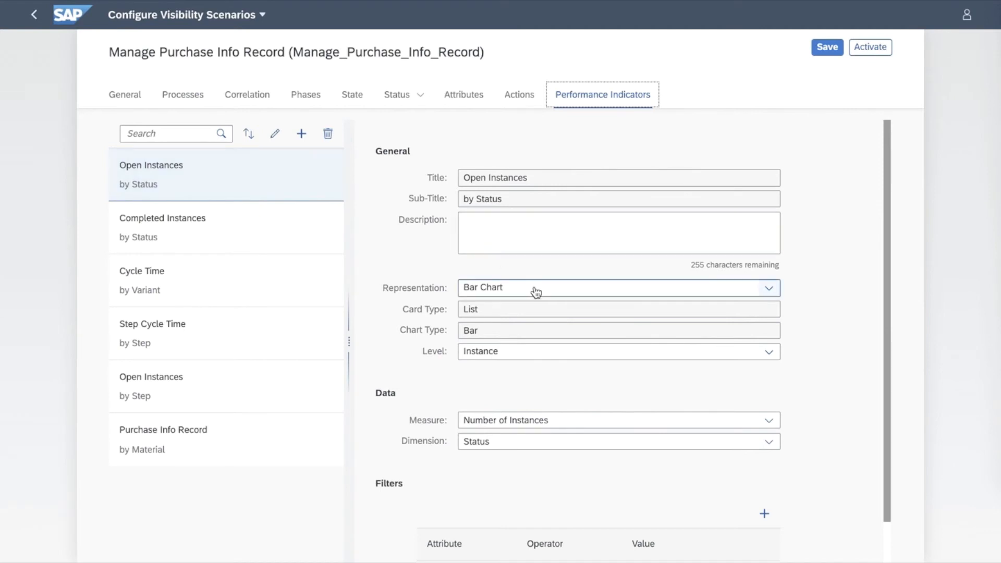
{"action": "left_click", "coordinate": [735, 292]}
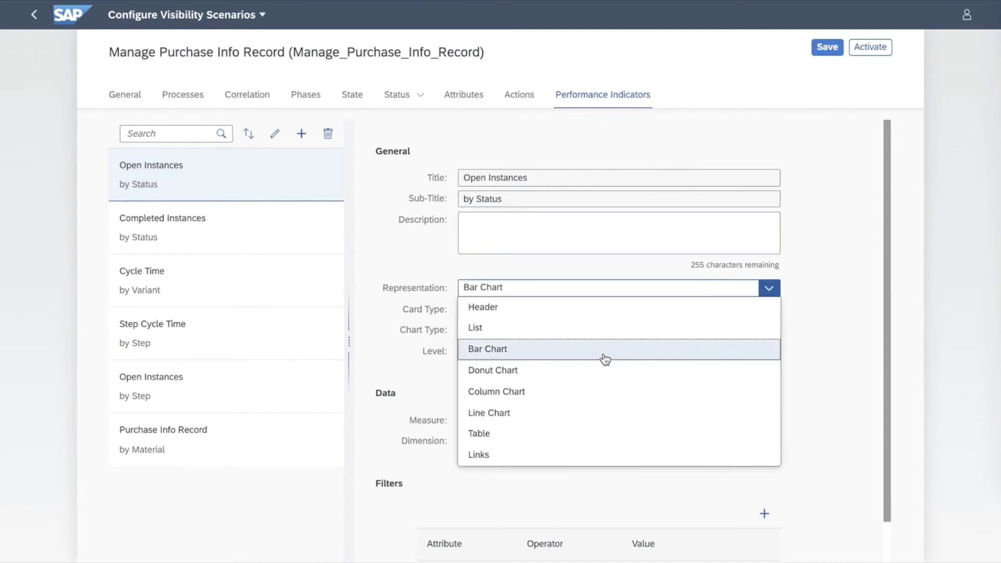
{"action": "left_click", "coordinate": [590, 375]}
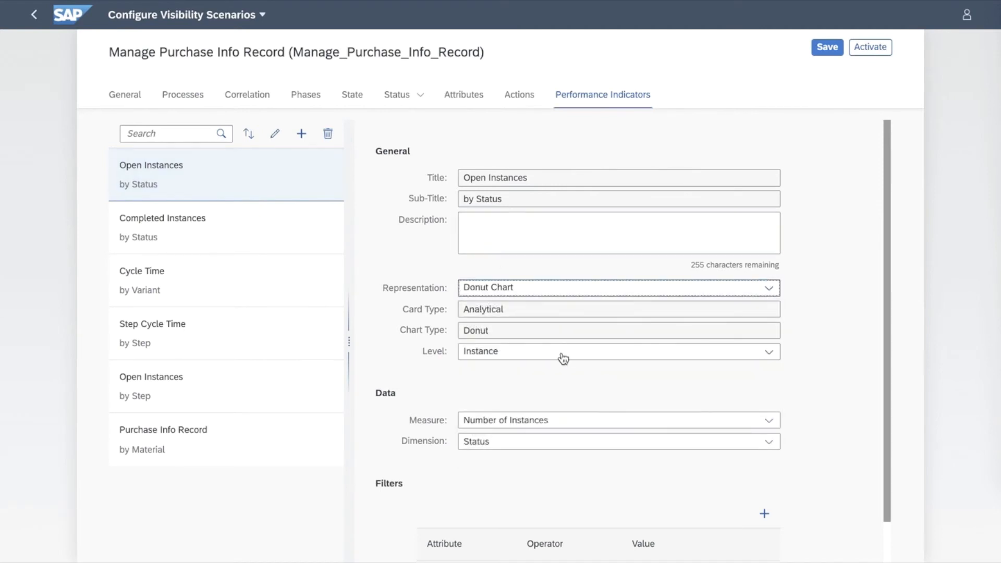
{"action": "left_click", "coordinate": [859, 48]}
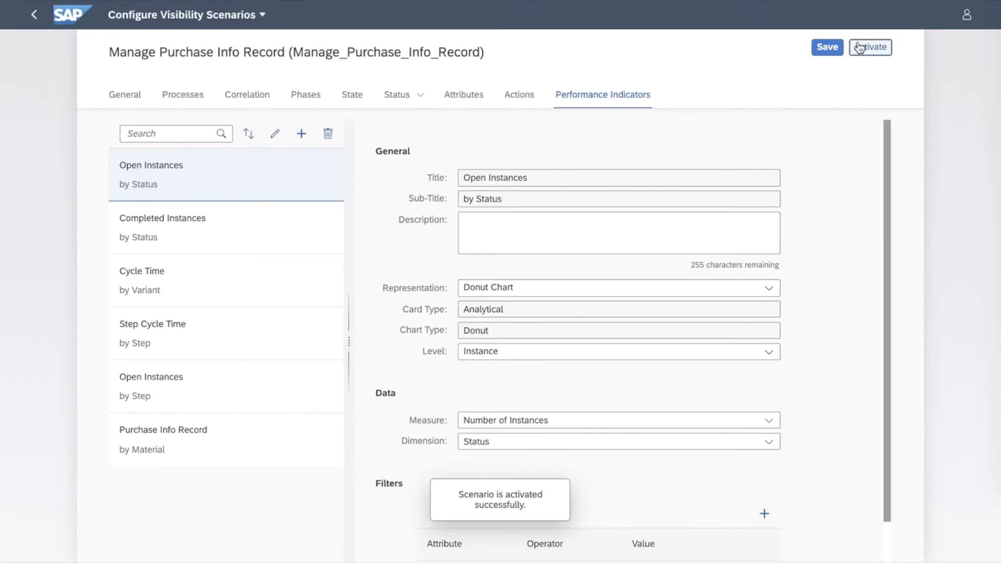
Open the Purchase Info Record business app and search for material MYRA, choosing MYRA01 as the material filter.
{"action": "left_click", "coordinate": [35, 19]}
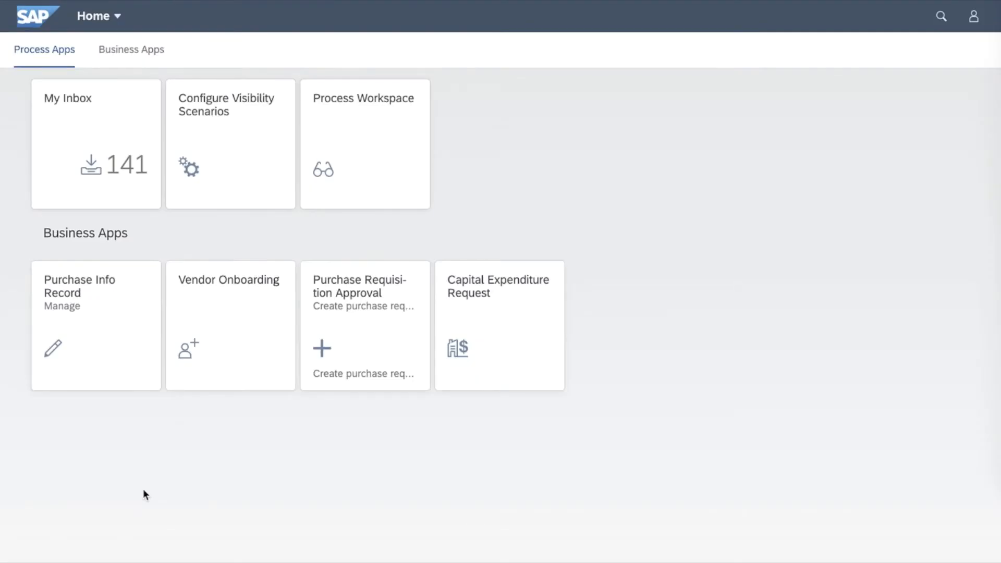
{"action": "left_click", "coordinate": [92, 320]}
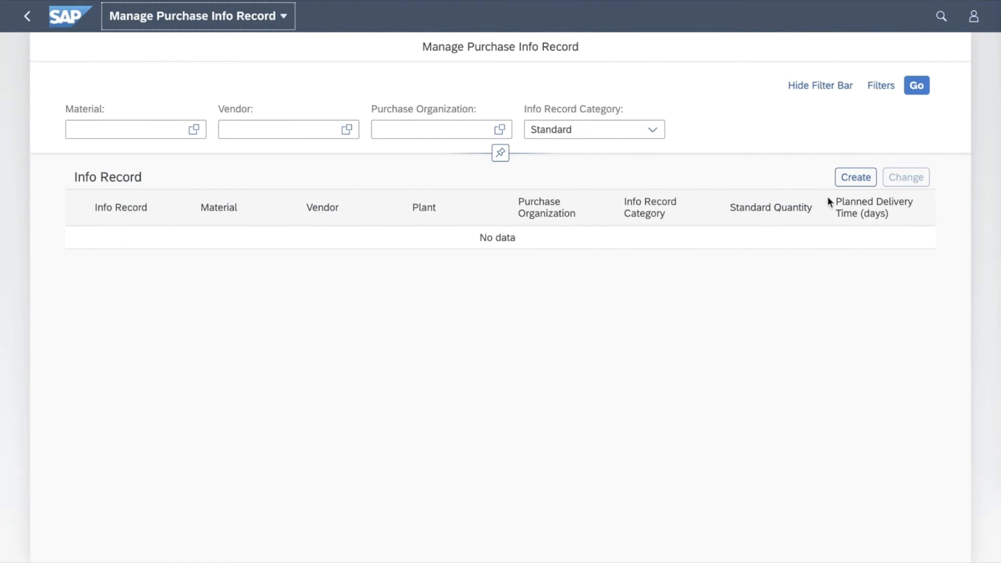
{"action": "left_click", "coordinate": [855, 179]}
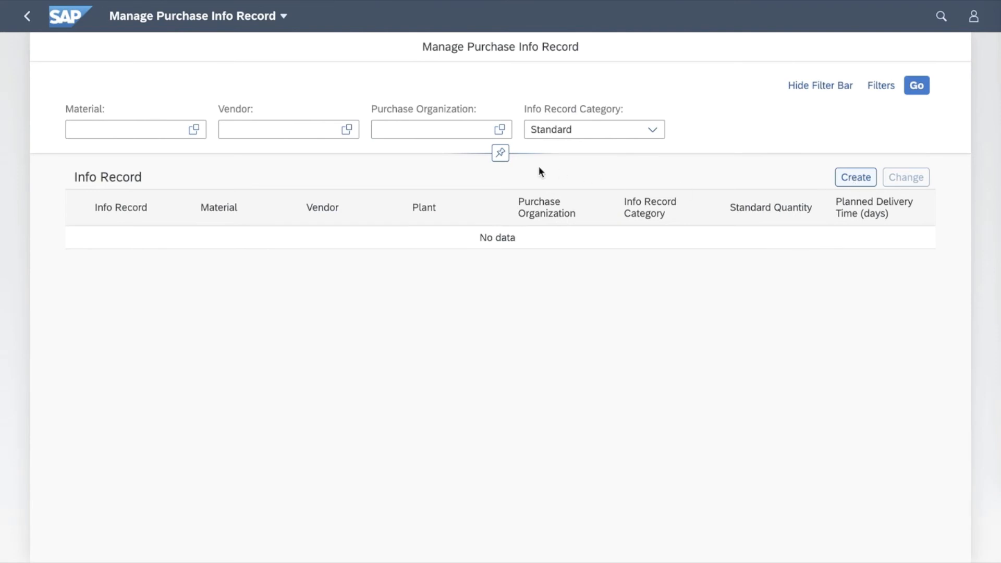
{"action": "left_click", "coordinate": [195, 131]}
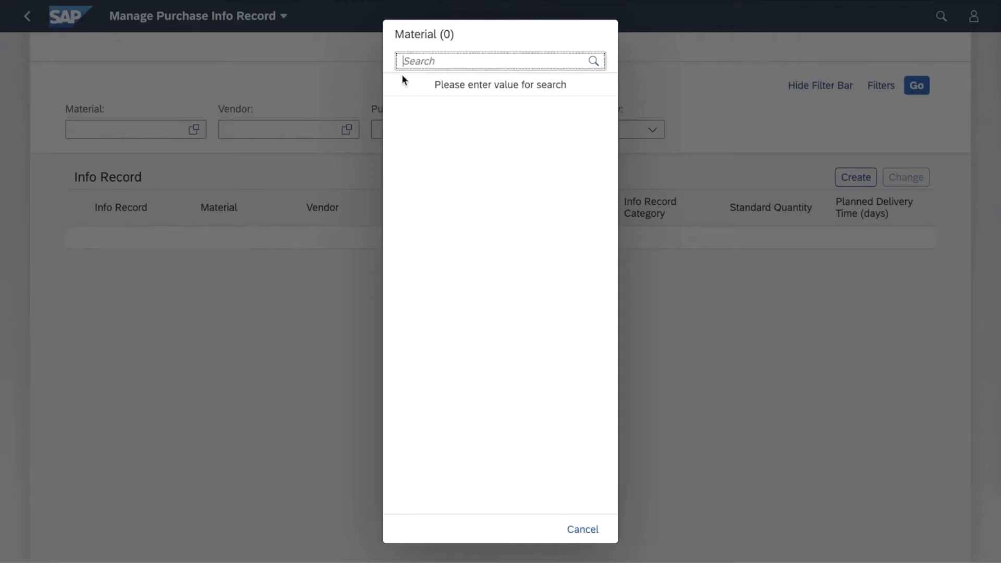
{"action": "type", "text": "MYRA"}
{"action": "left_click", "coordinate": [593, 61]}
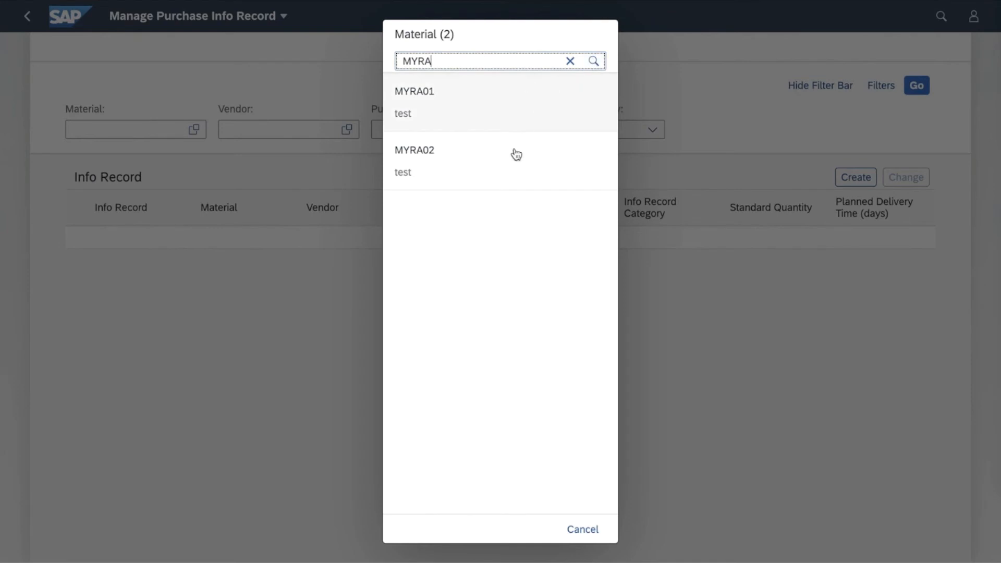
{"action": "left_click", "coordinate": [498, 121]}
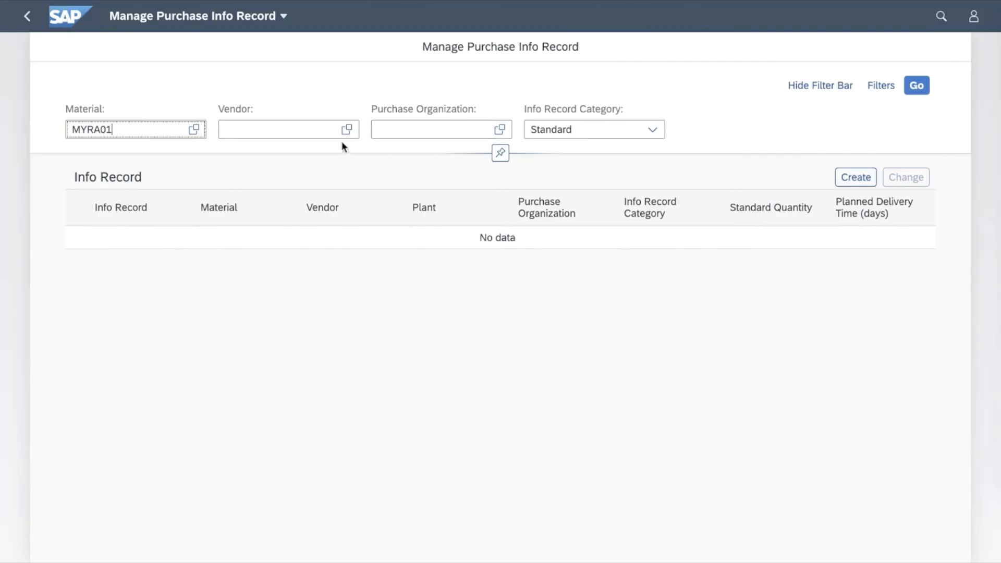
Set the vendor filter to STANDARD and list the matching info records in the Standard category.
{"action": "left_click", "coordinate": [300, 134]}
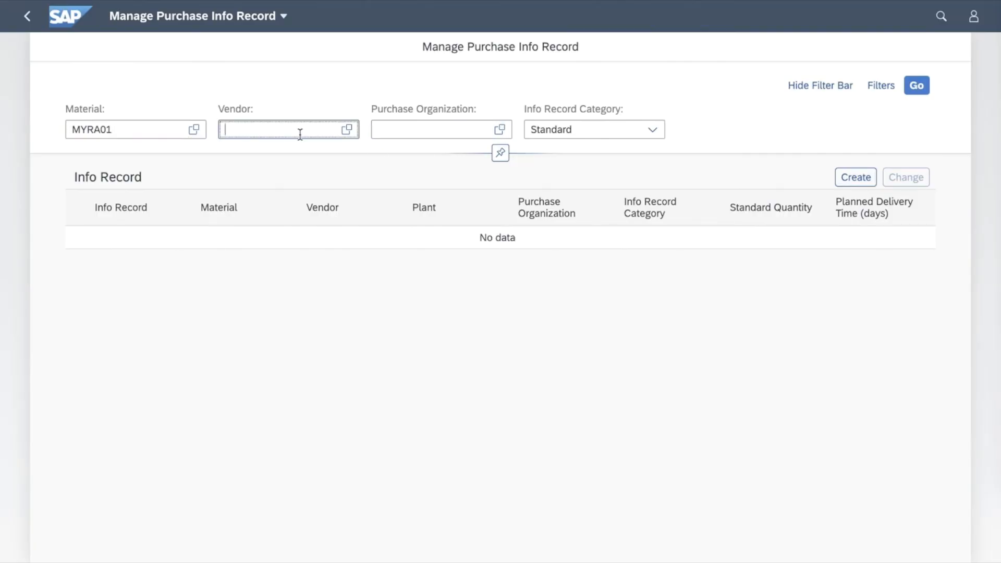
{"action": "left_click", "coordinate": [348, 131]}
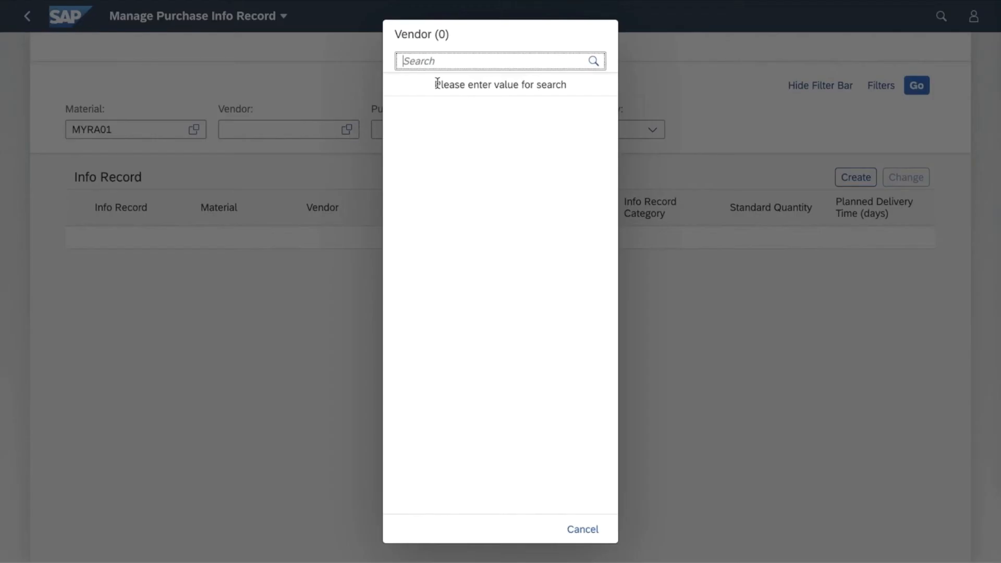
{"action": "type", "text": "STANDARD"}
{"action": "left_click", "coordinate": [594, 61]}
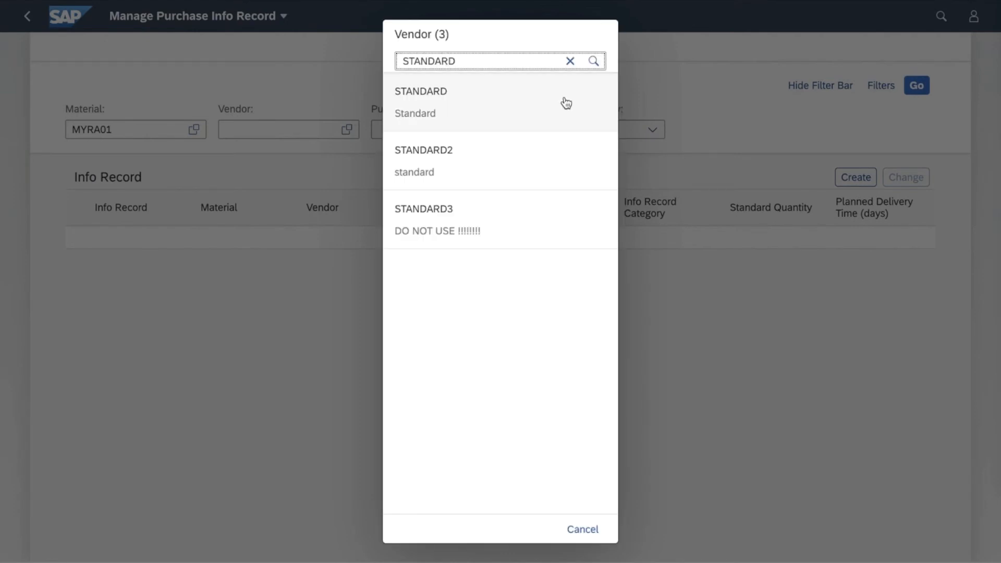
{"action": "left_click", "coordinate": [568, 103]}
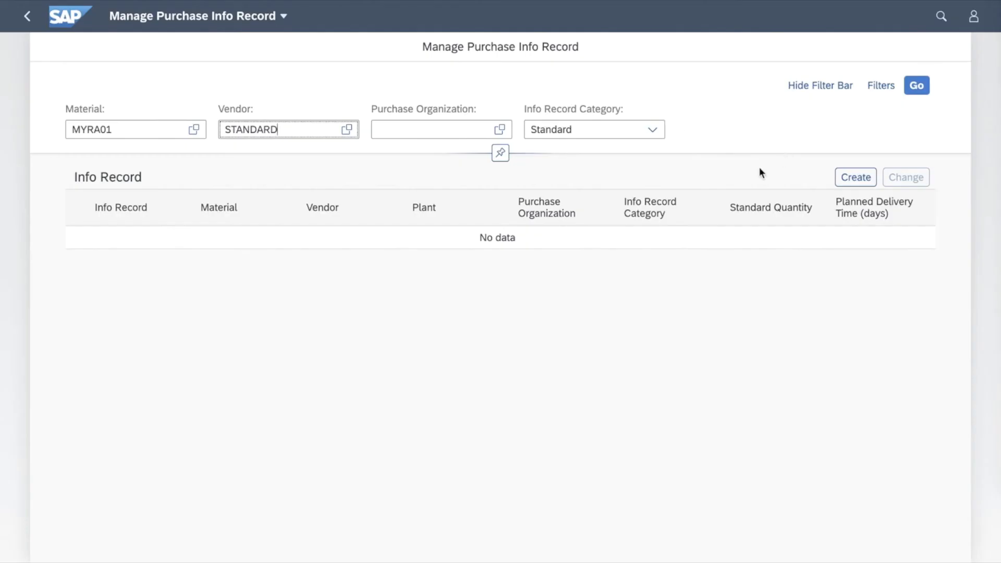
{"action": "left_click", "coordinate": [638, 136]}
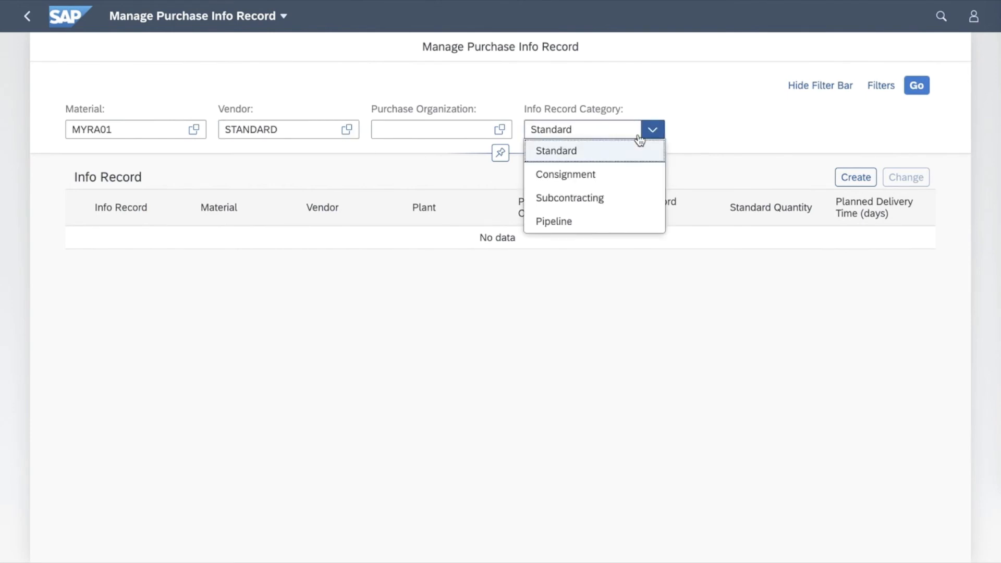
{"action": "left_click", "coordinate": [639, 137]}
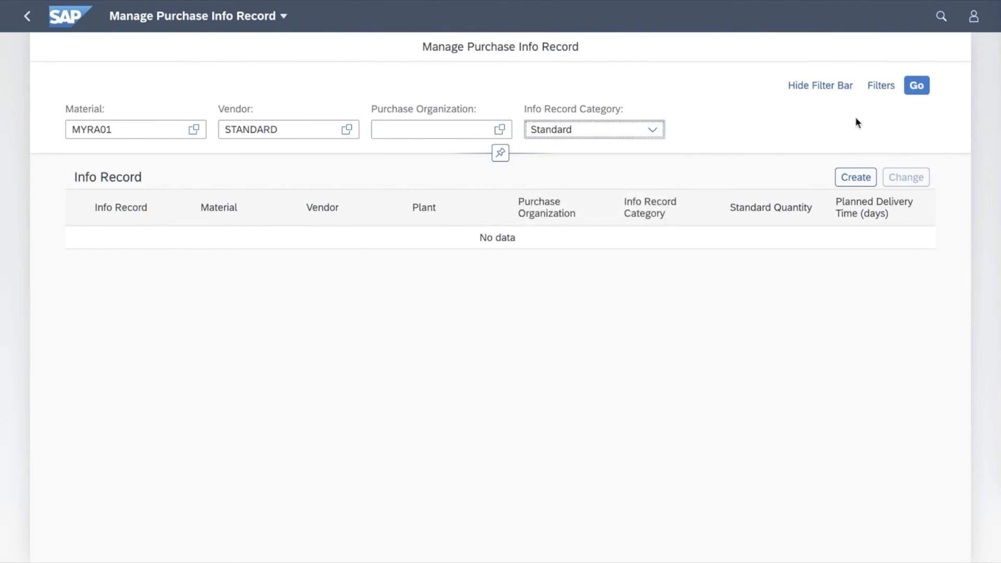
{"action": "left_click", "coordinate": [919, 90]}
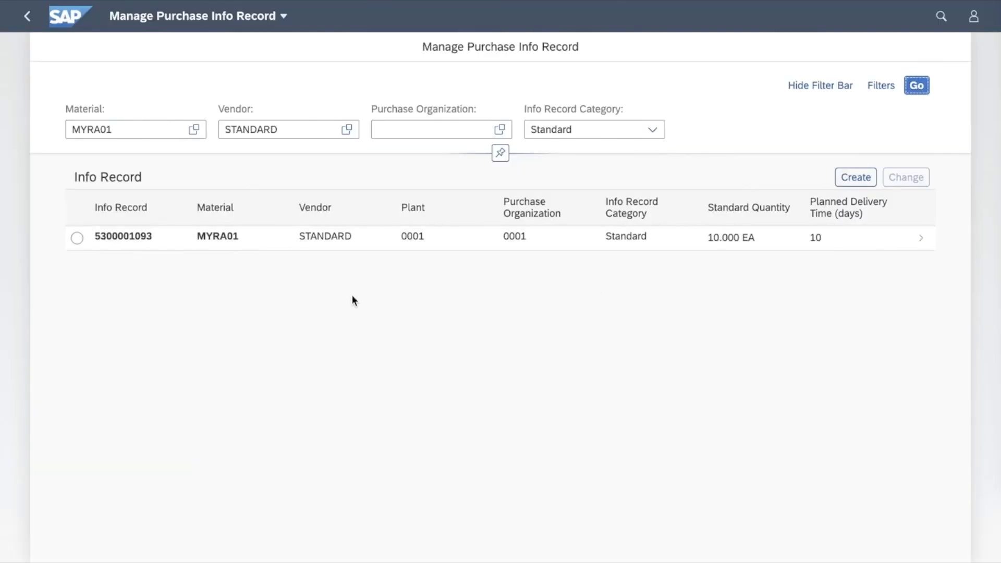
View the details of the MYRA01 info record and return to the record list.
{"action": "left_click", "coordinate": [424, 249]}
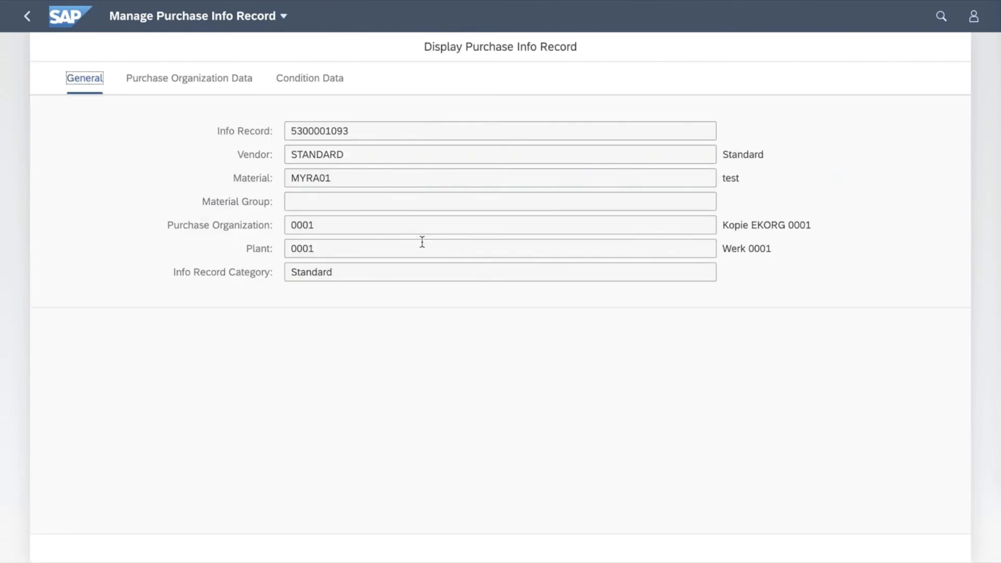
{"action": "left_click", "coordinate": [194, 81]}
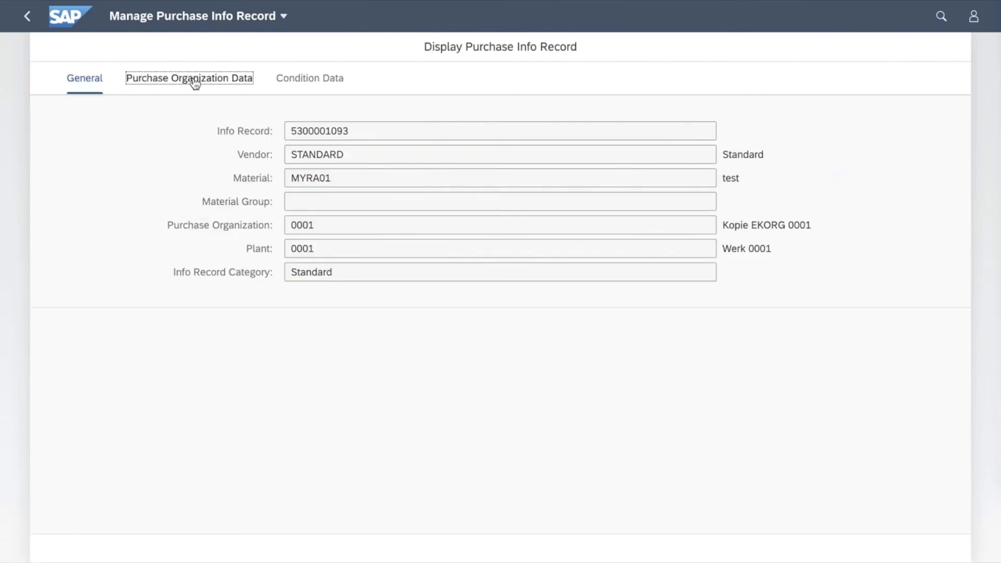
{"action": "left_click", "coordinate": [311, 82]}
{"action": "left_click", "coordinate": [31, 20]}
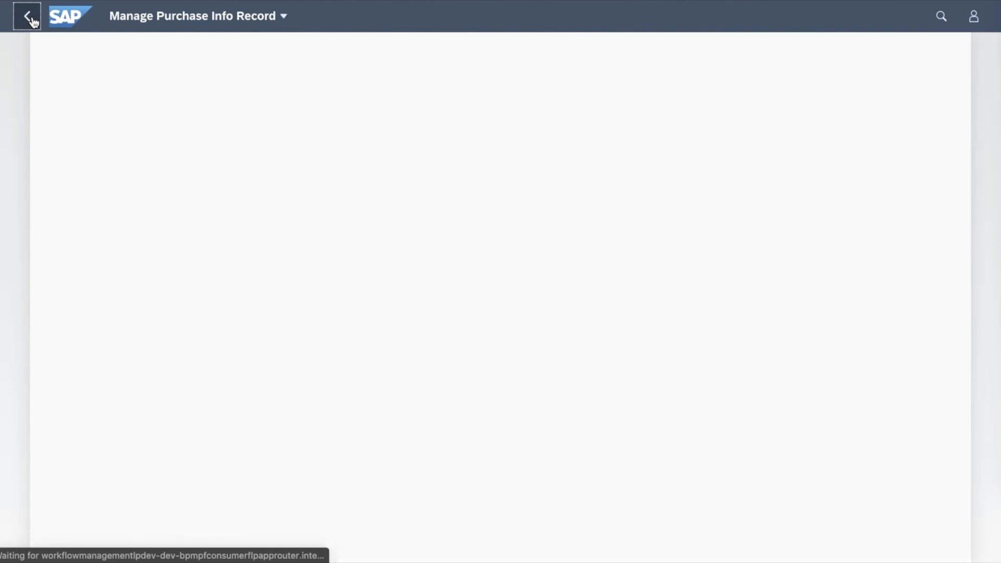
Open the MYRA01 info record for changing and set its planned delivery time to 14 days.
{"action": "left_click", "coordinate": [77, 239]}
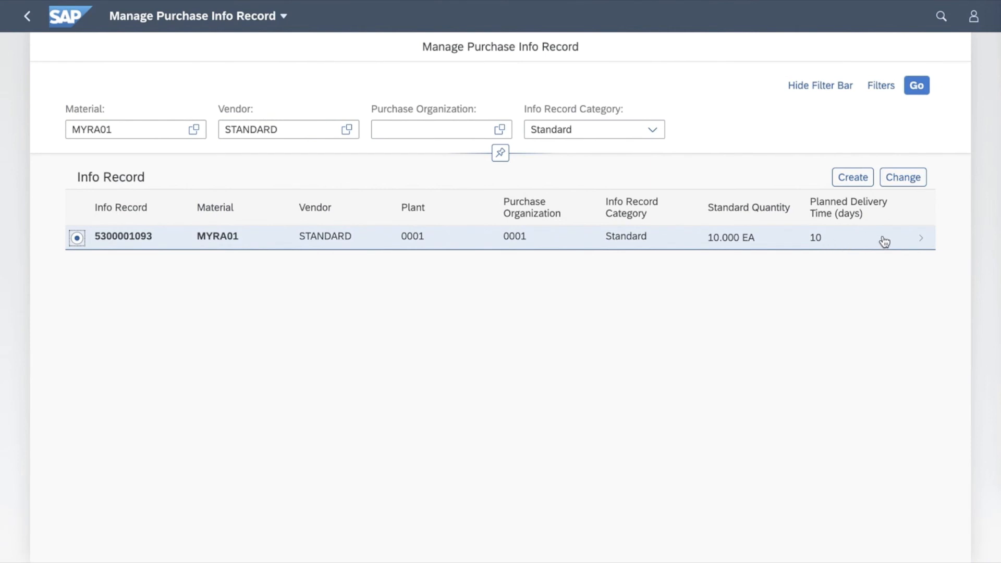
{"action": "left_click", "coordinate": [905, 178]}
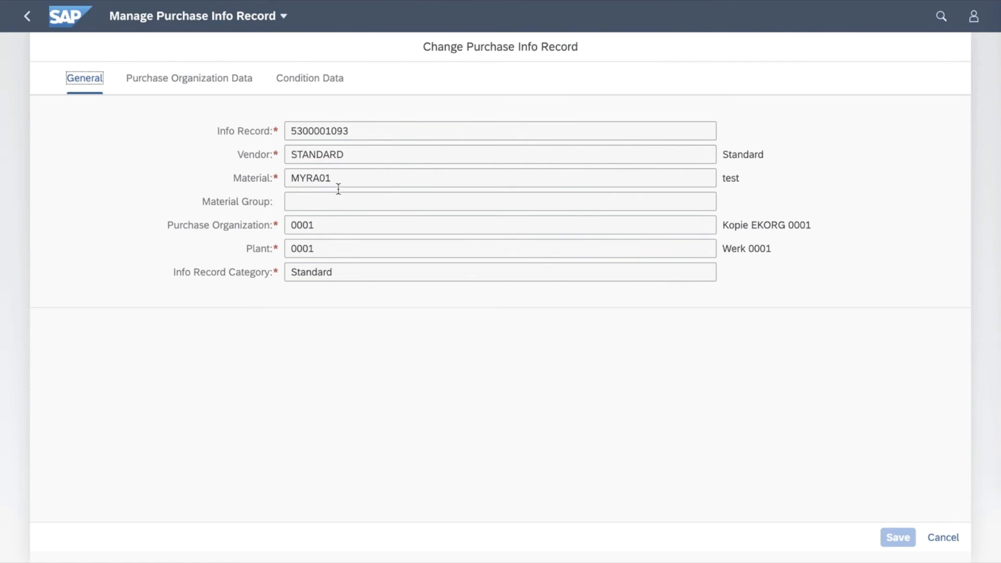
{"action": "left_click", "coordinate": [246, 156]}
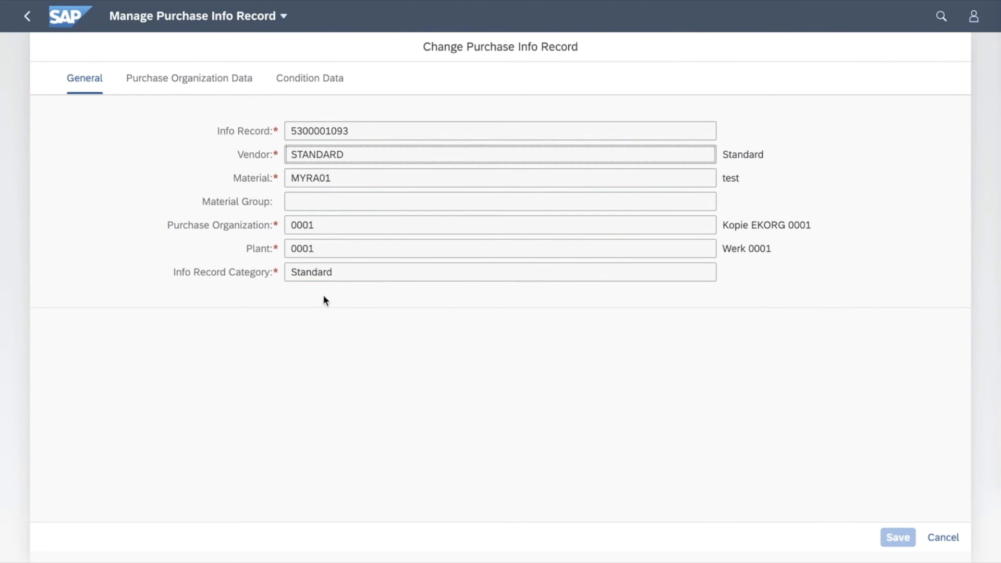
{"action": "left_click", "coordinate": [218, 78]}
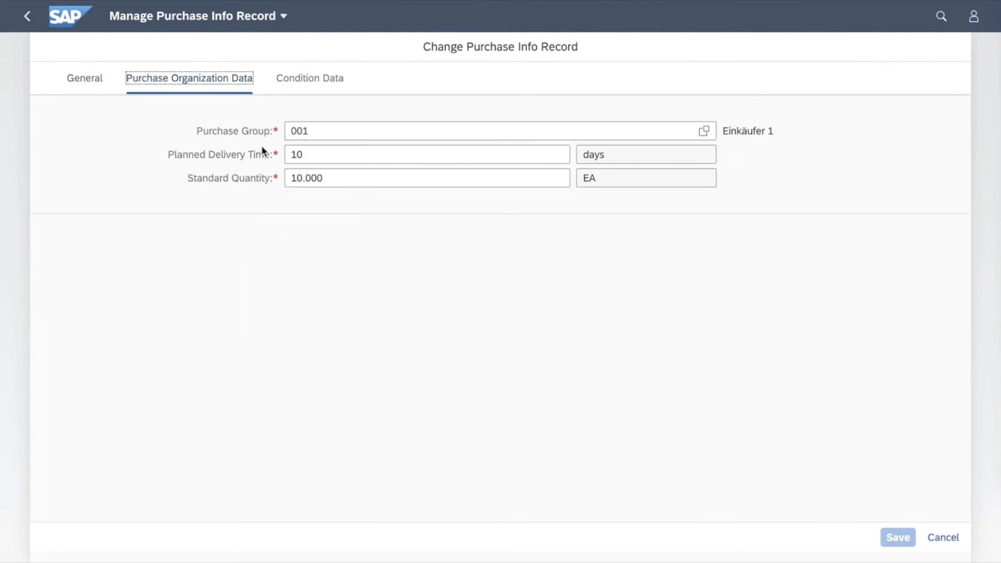
{"action": "double_click", "coordinate": [326, 159]}
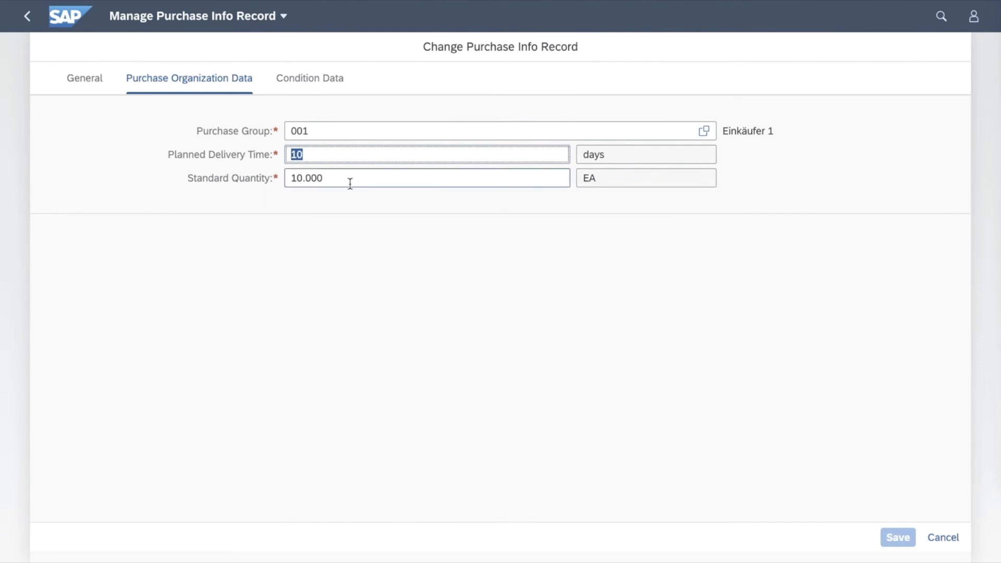
{"action": "type", "text": "14"}
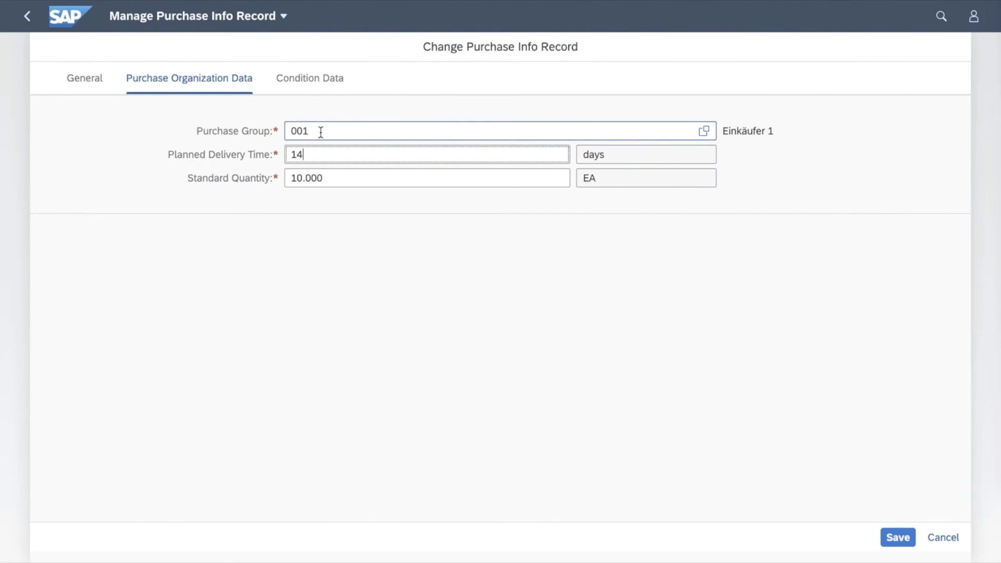
Set the Valid From date in the info record's condition data to tomorrow, Aug 5, 2020.
{"action": "left_click", "coordinate": [320, 78]}
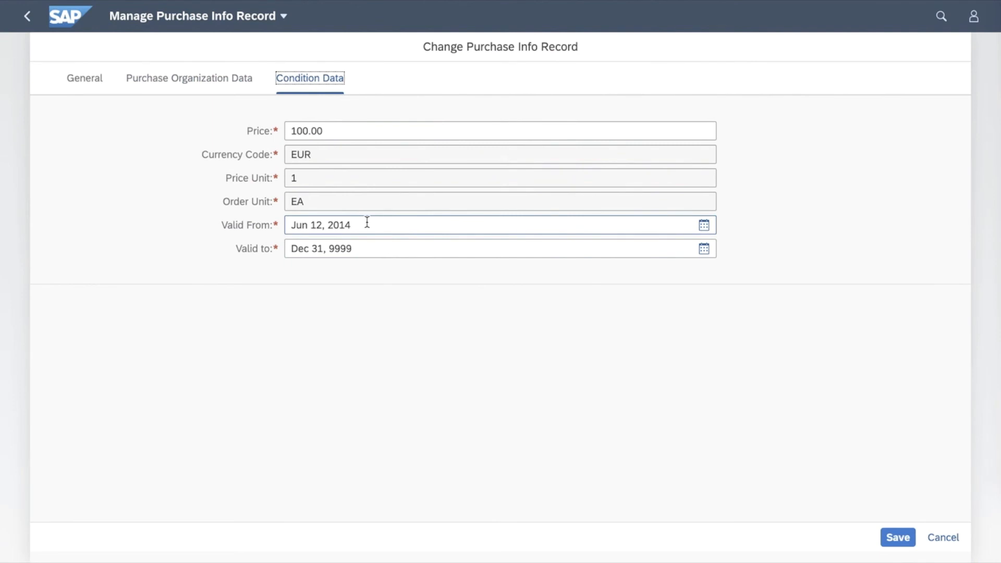
{"action": "left_click", "coordinate": [361, 224]}
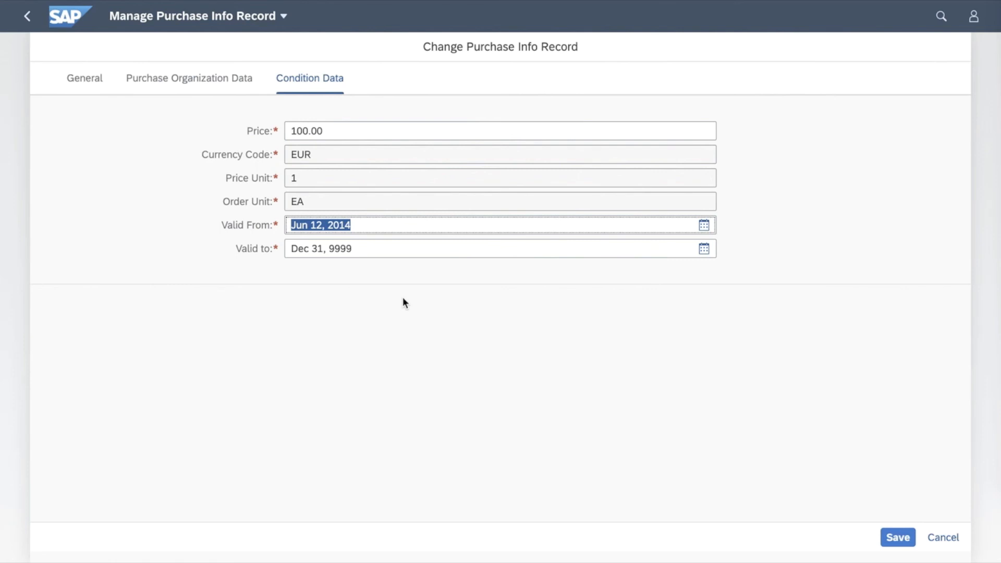
{"action": "type", "text": "TOMO"}
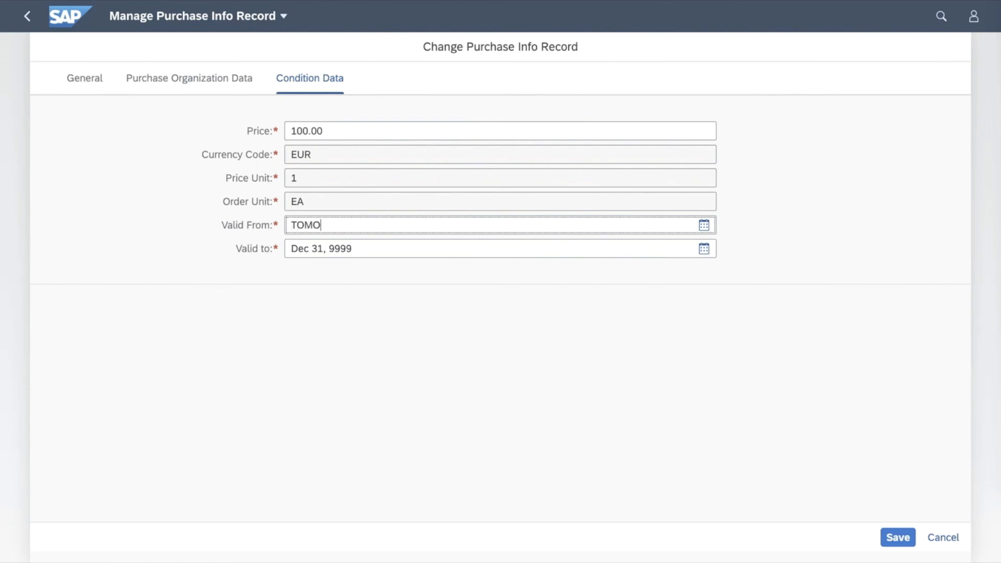
{"action": "type", "text": "RROW"}
{"action": "key", "text": "Return"}
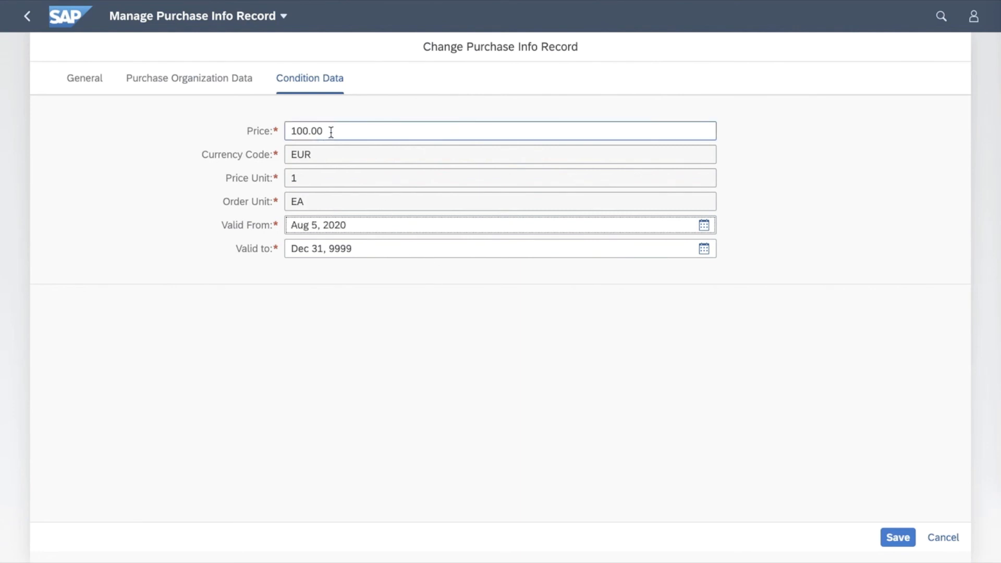
Set the info record's price to 120 and submit the change without a note.
{"action": "left_click_drag", "start_coordinate": [330, 132], "coordinate": [218, 126]}
{"action": "type", "text": "120"}
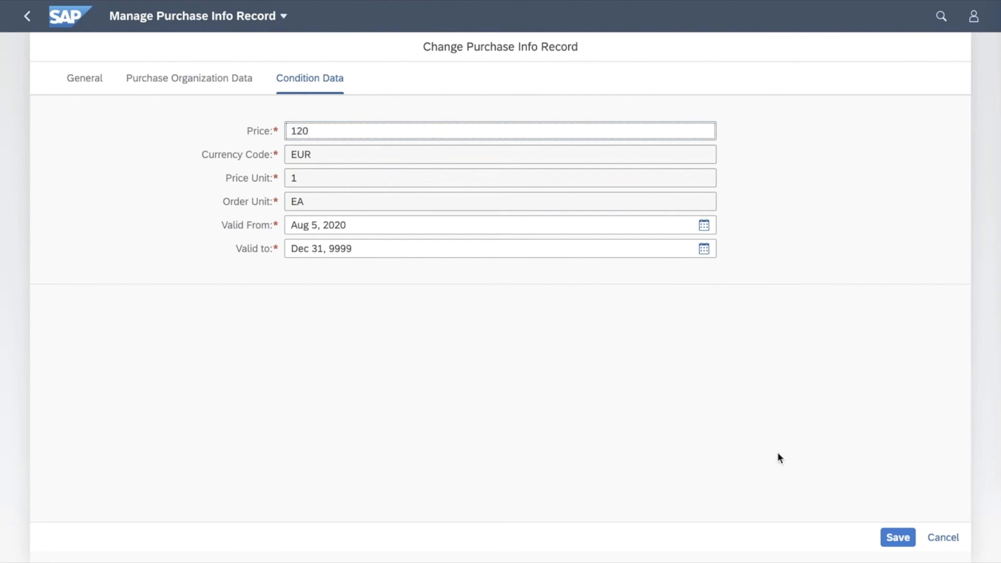
{"action": "left_click", "coordinate": [896, 545]}
{"action": "left_click", "coordinate": [524, 294]}
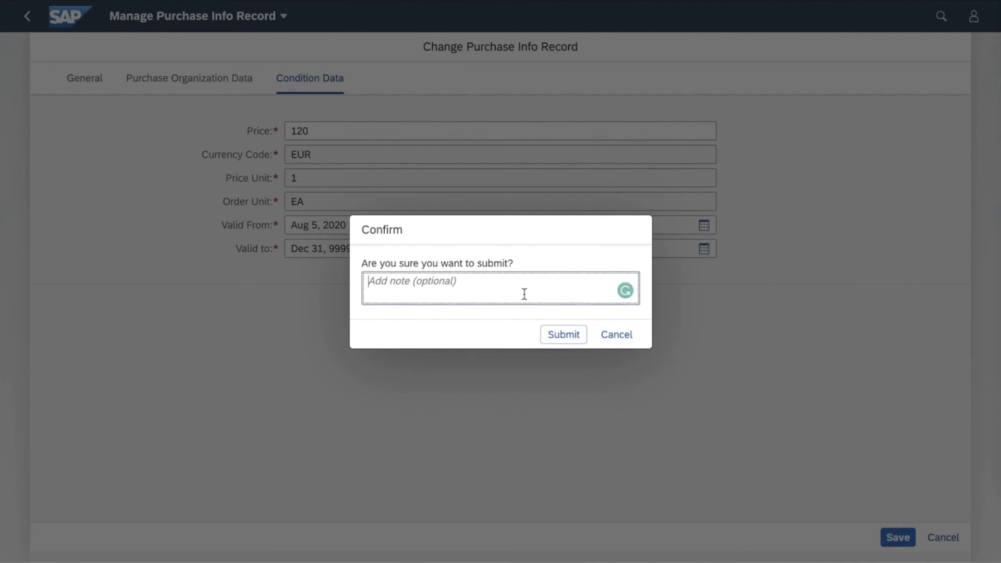
{"action": "left_click", "coordinate": [554, 335]}
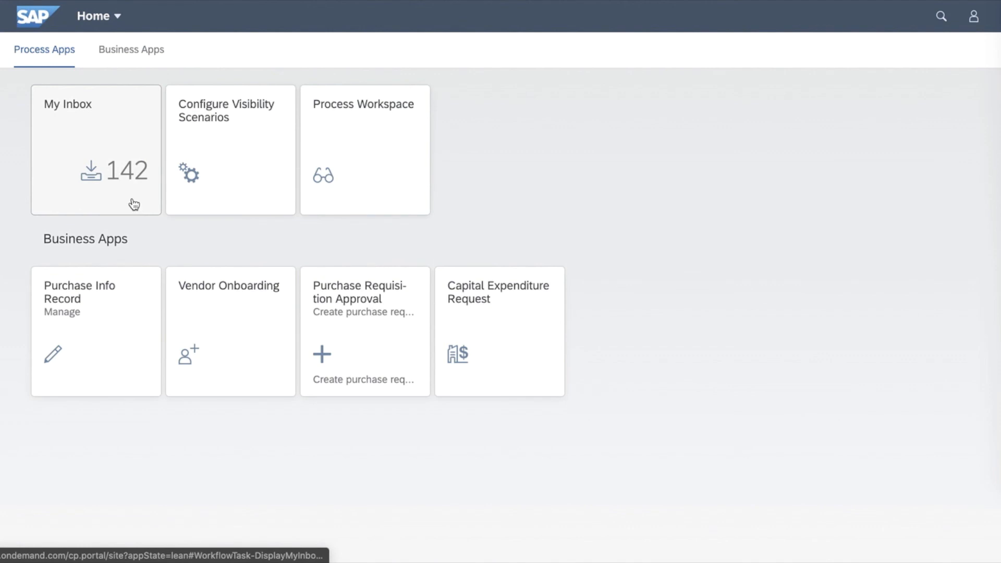
Open the inbox and review the Approve Info Record Change task for material test and vendor Standard, from general data through approval history.
{"action": "left_click", "coordinate": [133, 202]}
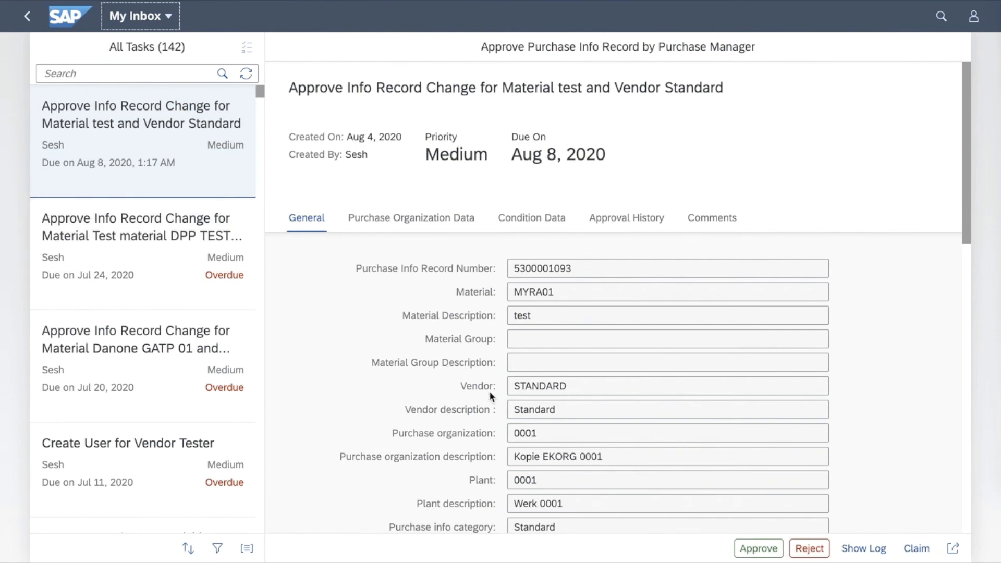
{"action": "scroll", "coordinate": [533, 375], "scroll_direction": "down", "scroll_amount": 1}
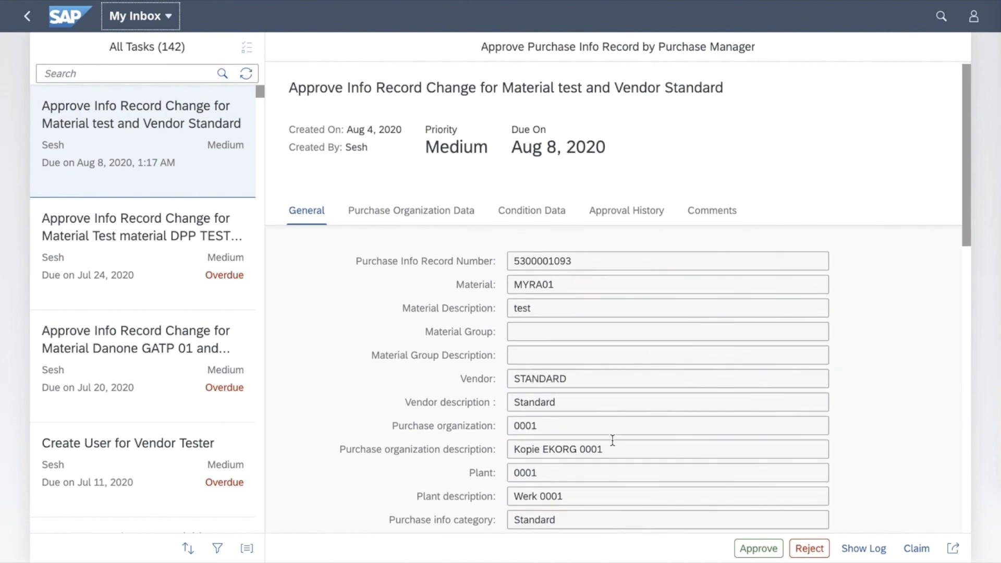
{"action": "scroll", "coordinate": [613, 439], "scroll_direction": "down", "scroll_amount": 2}
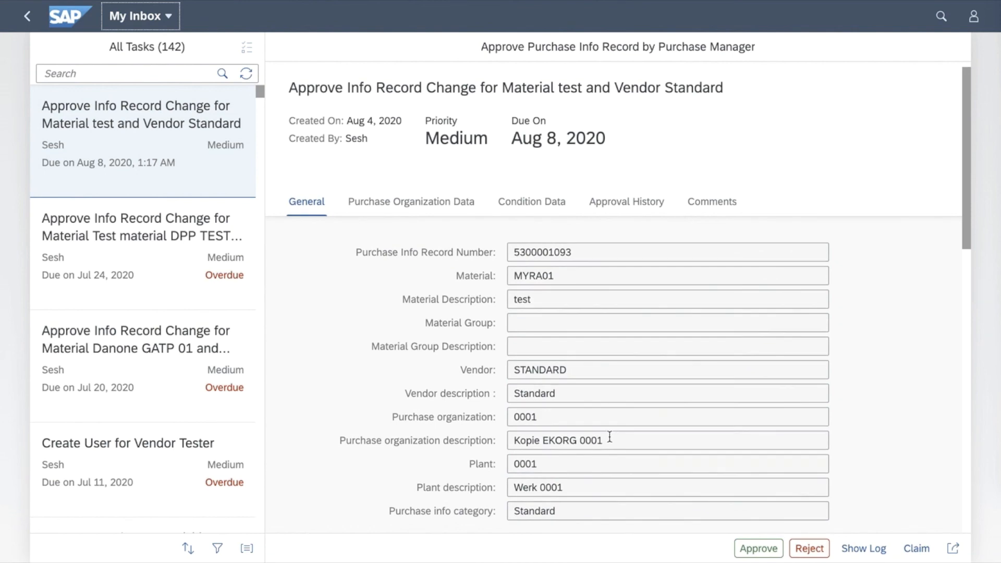
{"action": "scroll", "coordinate": [565, 375], "scroll_direction": "down", "scroll_amount": 1}
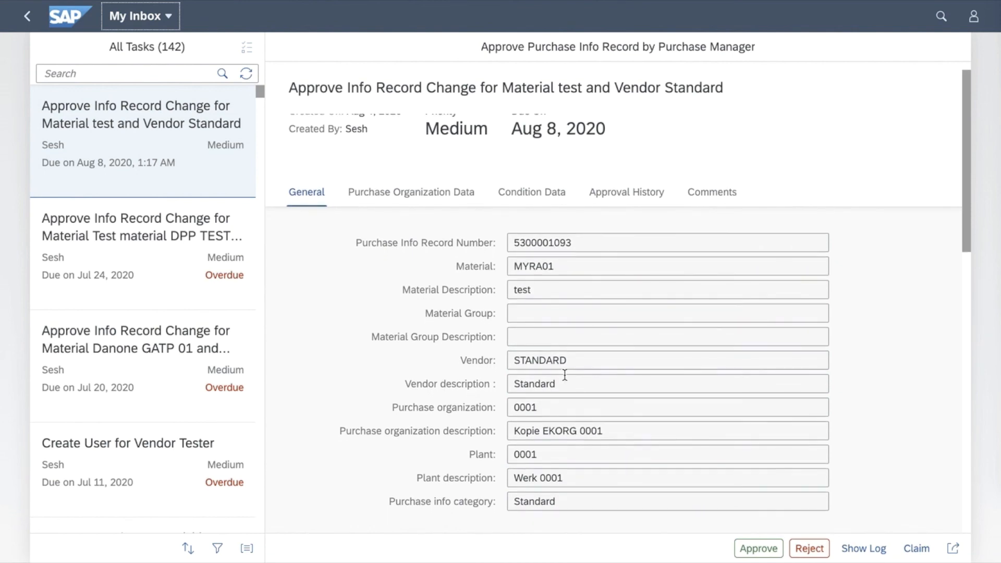
{"action": "scroll", "coordinate": [564, 374], "scroll_direction": "down", "scroll_amount": 6}
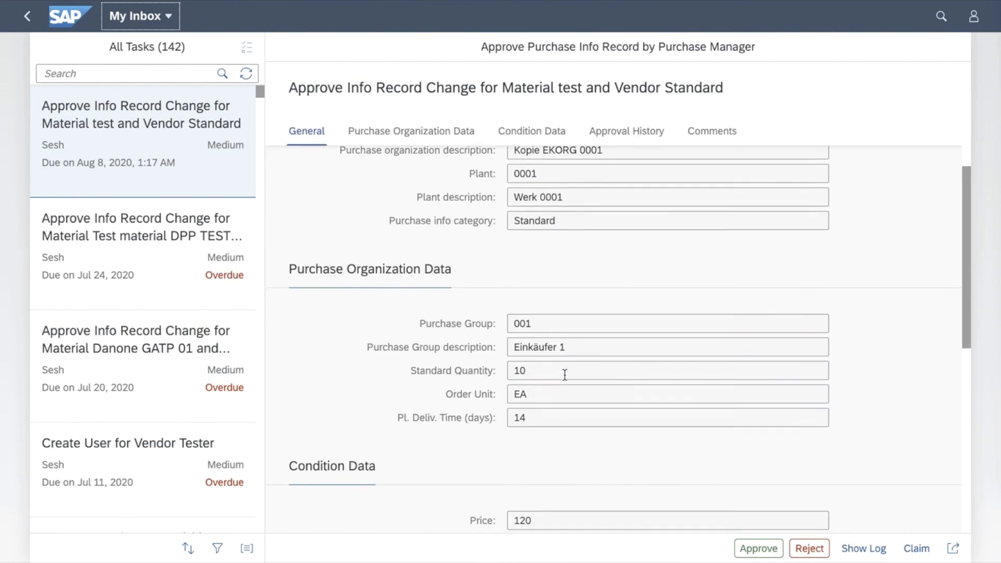
{"action": "scroll", "coordinate": [565, 375], "scroll_direction": "down", "scroll_amount": 2}
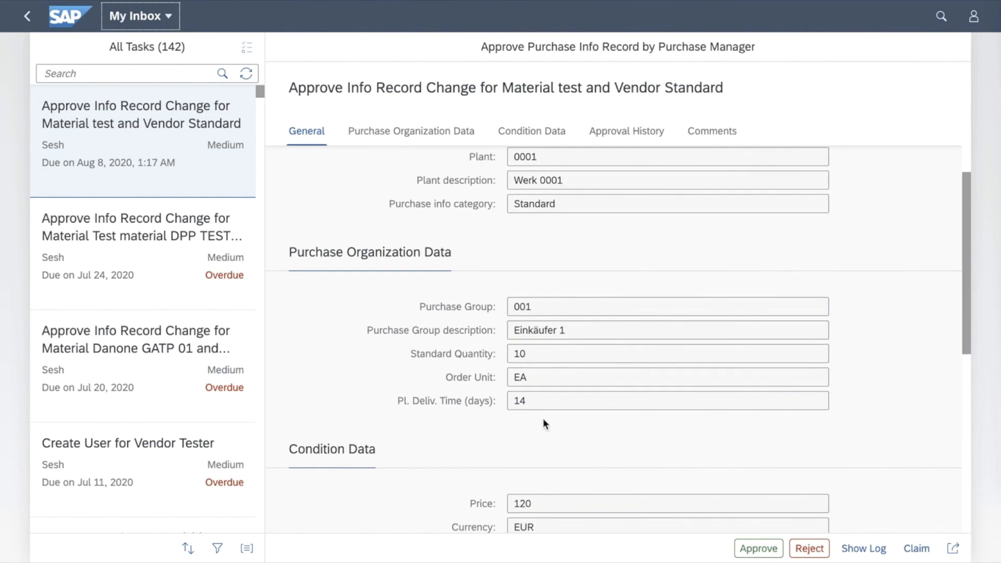
{"action": "scroll", "coordinate": [543, 420], "scroll_direction": "down", "scroll_amount": 5}
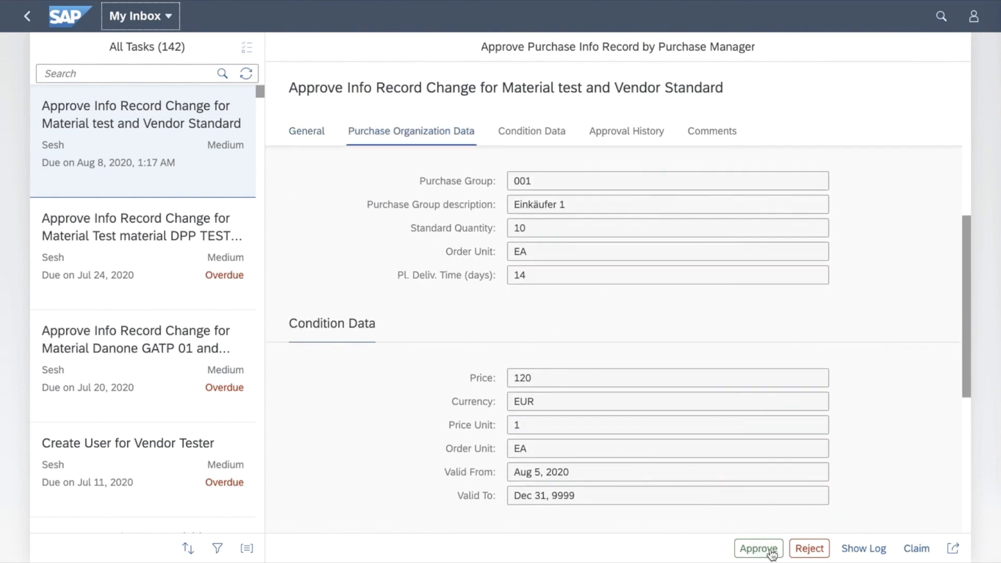
{"action": "scroll", "coordinate": [721, 443], "scroll_direction": "down", "scroll_amount": 5}
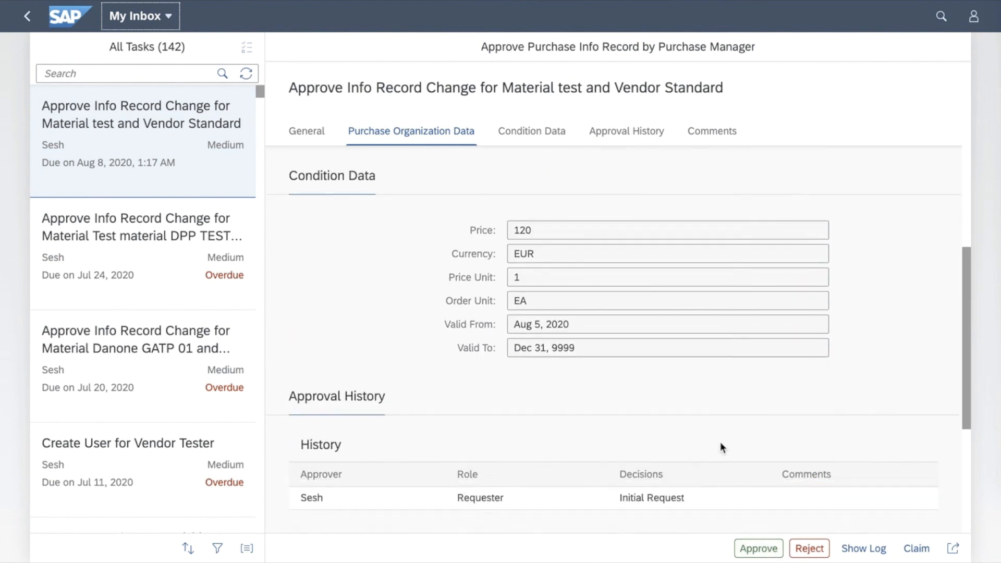
{"action": "scroll", "coordinate": [721, 443], "scroll_direction": "down", "scroll_amount": 6}
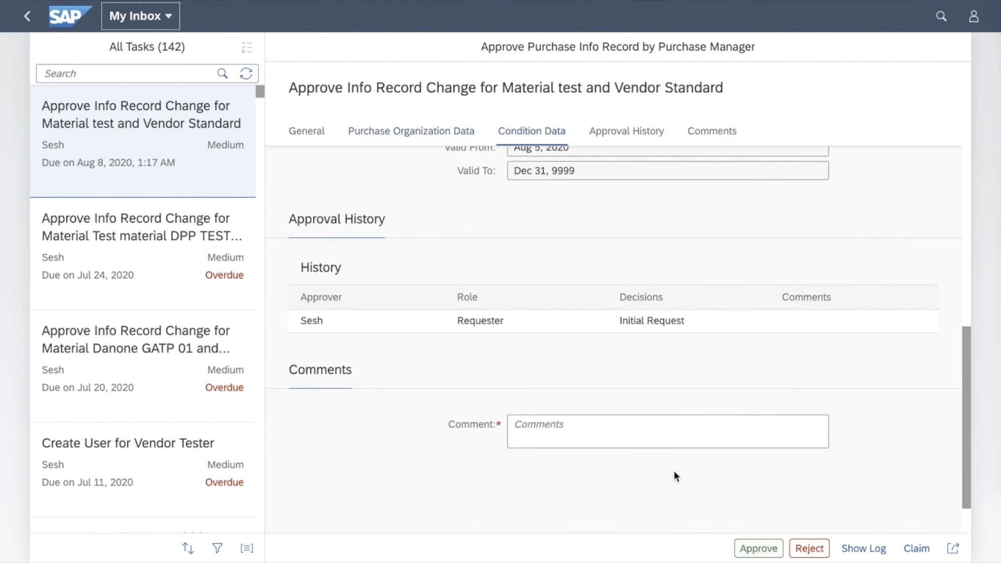
Enter the comment APPROVED on the info record change task and approve it.
{"action": "left_click", "coordinate": [670, 423]}
{"action": "type", "text": "A"}
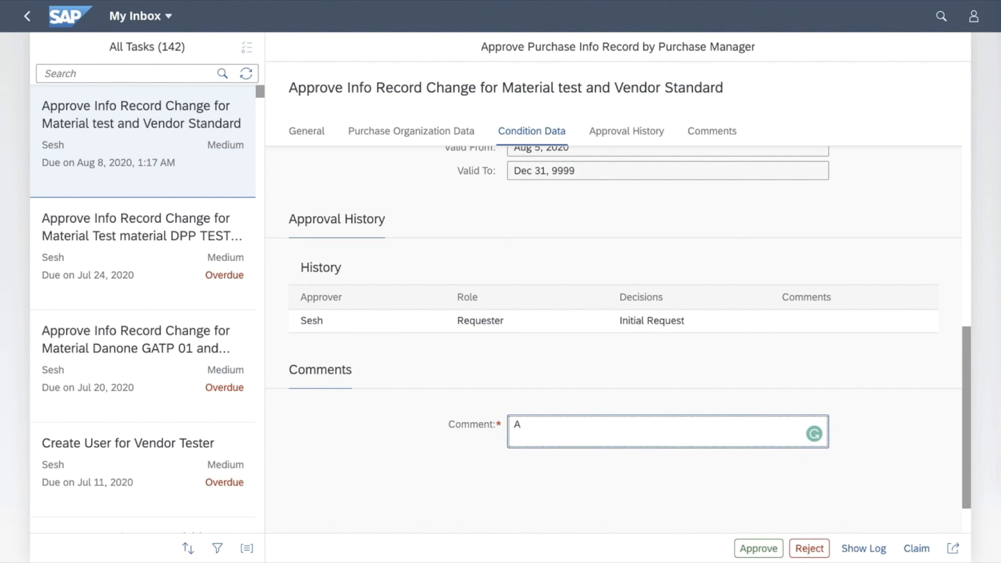
{"action": "type", "text": "PPROVED"}
{"action": "left_click", "coordinate": [752, 548]}
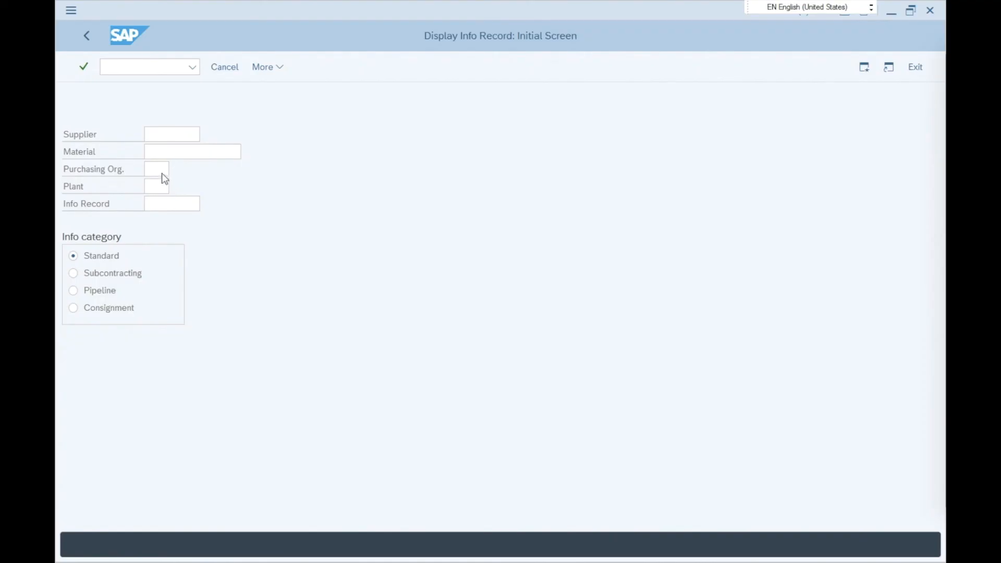
{"action": "left_click", "coordinate": [175, 206]}
{"action": "key", "text": "ctrl+v"}
{"action": "key", "text": "Return"}
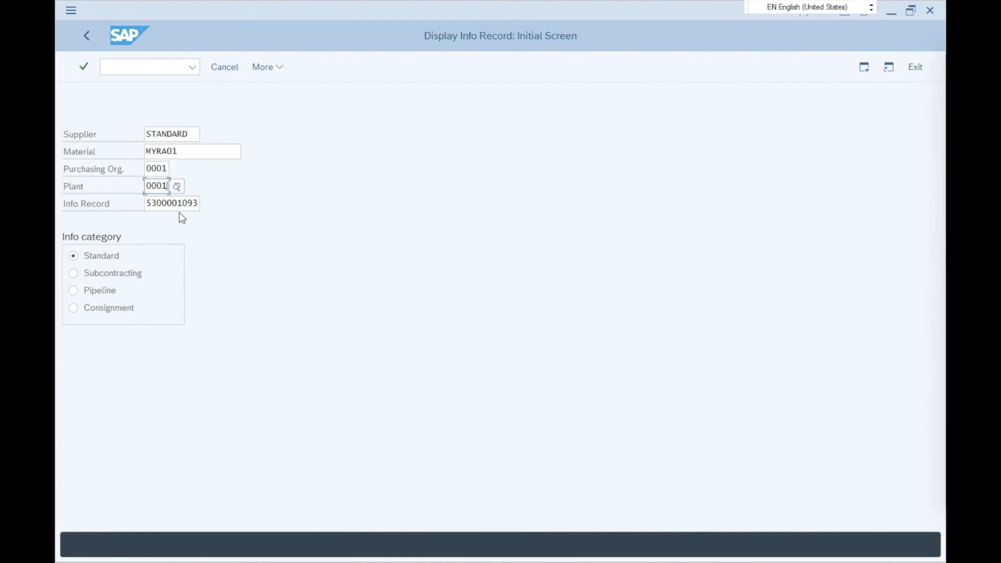
{"action": "left_click", "coordinate": [193, 205]}
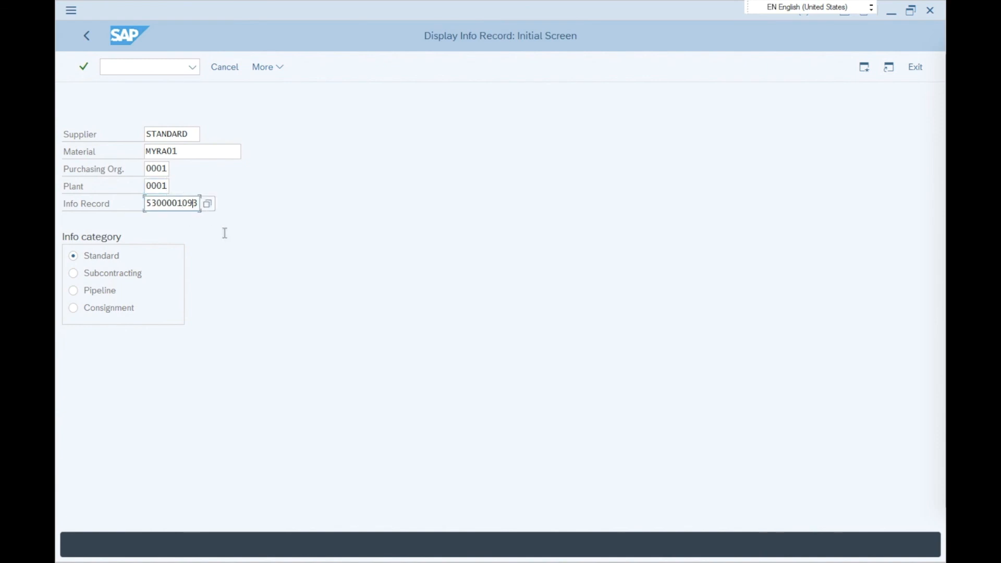
{"action": "key", "text": "Return"}
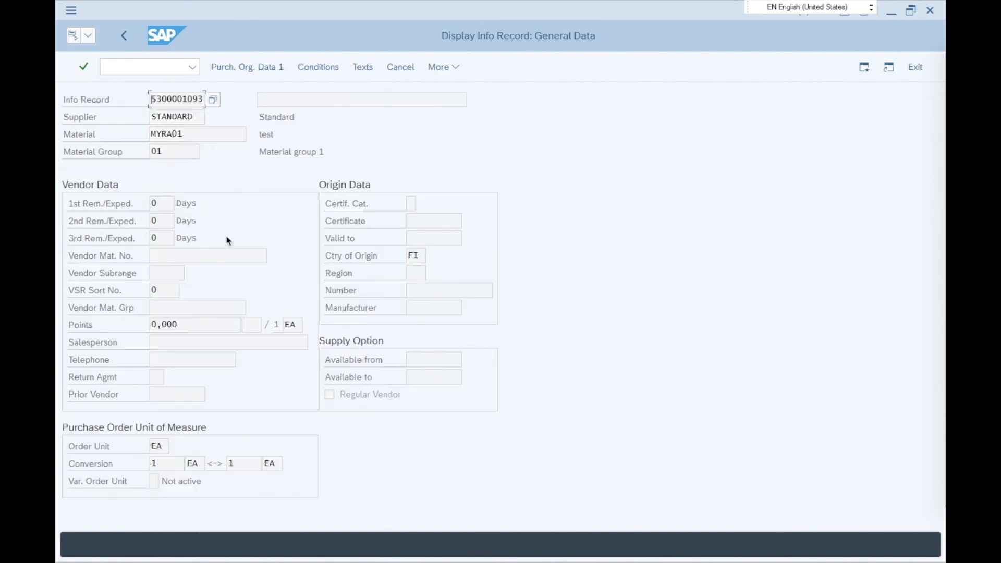
View the info record's conditions for the validity period starting 05.08.2020 and check the gross price amount.
{"action": "left_click", "coordinate": [318, 67]}
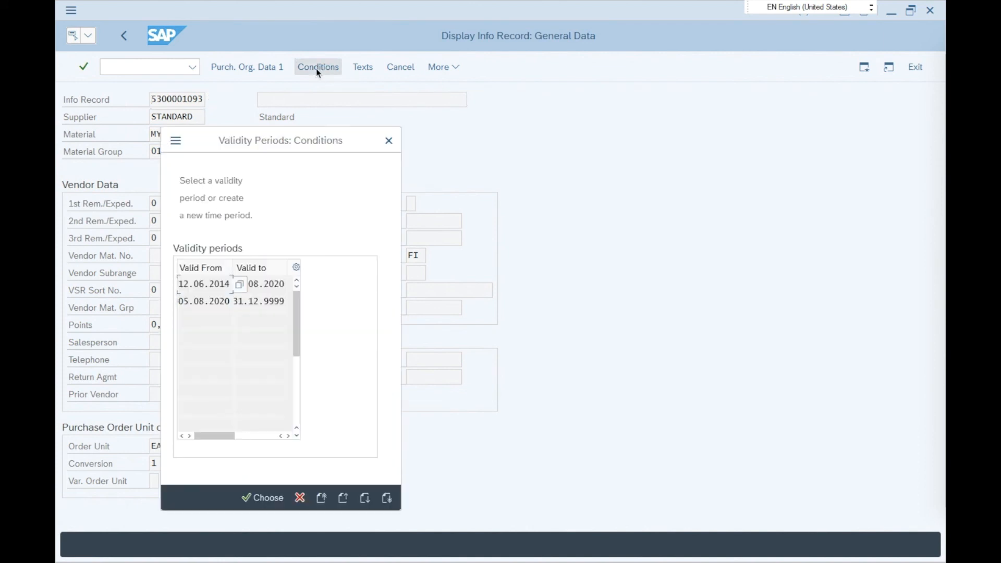
{"action": "double_click", "coordinate": [206, 301]}
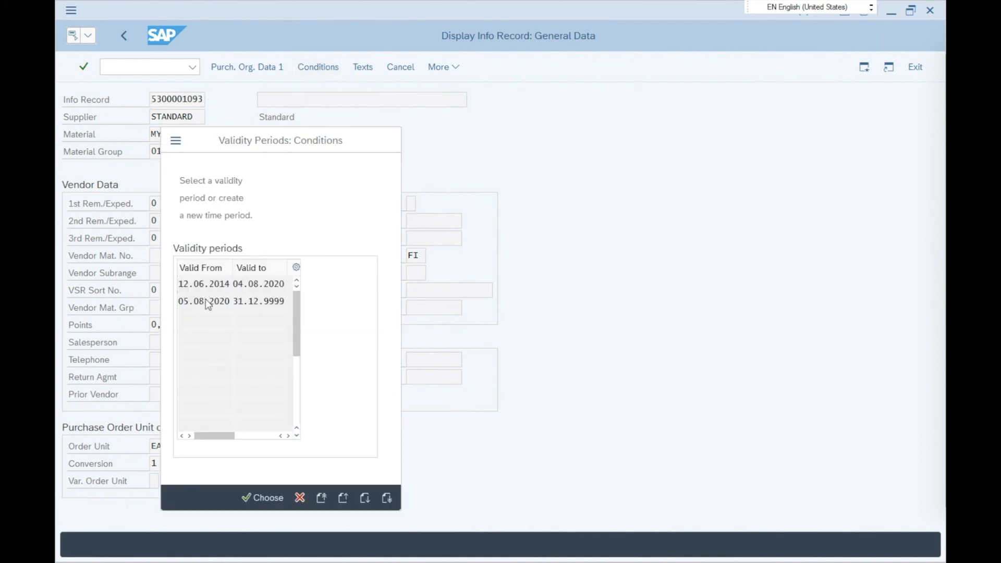
{"action": "left_click", "coordinate": [240, 271]}
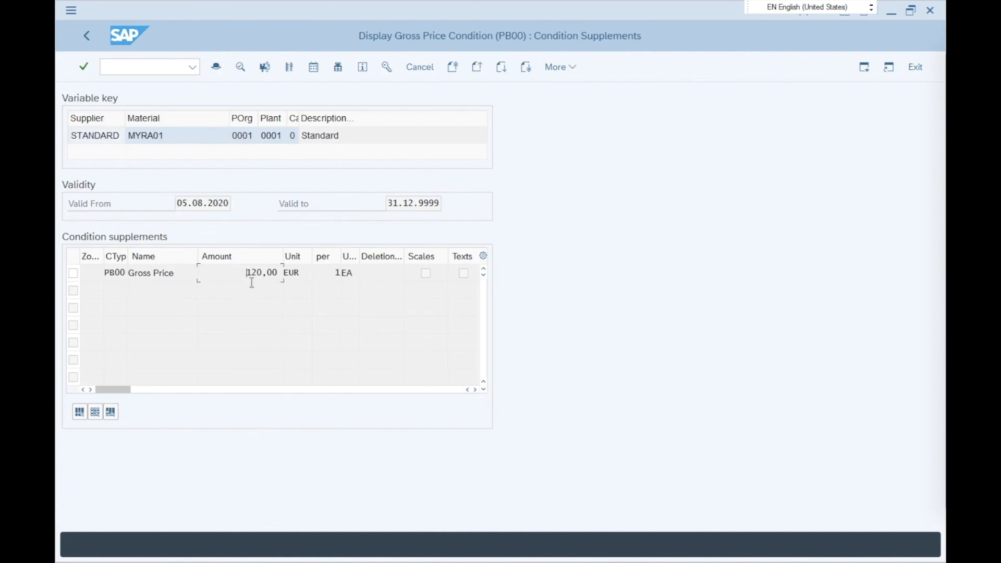